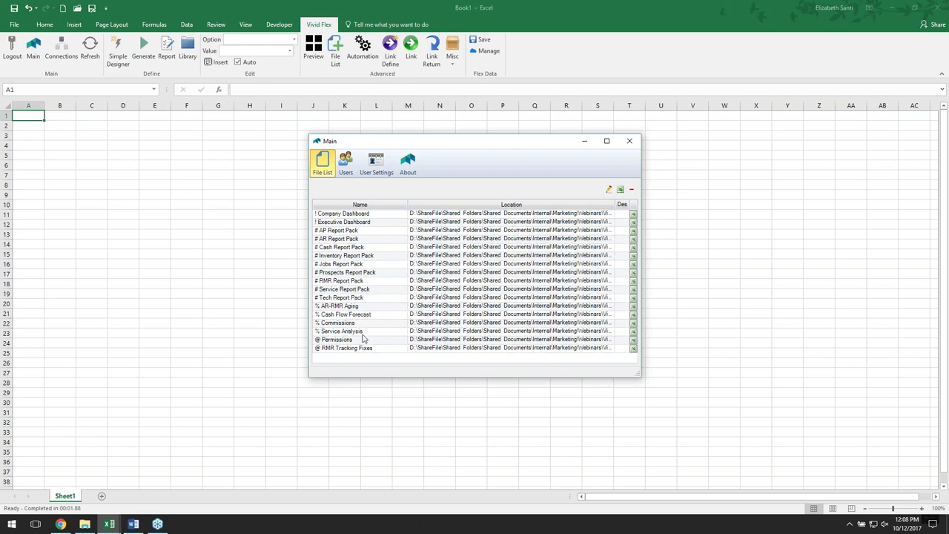
Step: Open the # RMR Report Pack from the file list and check the company name in its summary settings
{"action": "key", "text": "alt+Tab"}
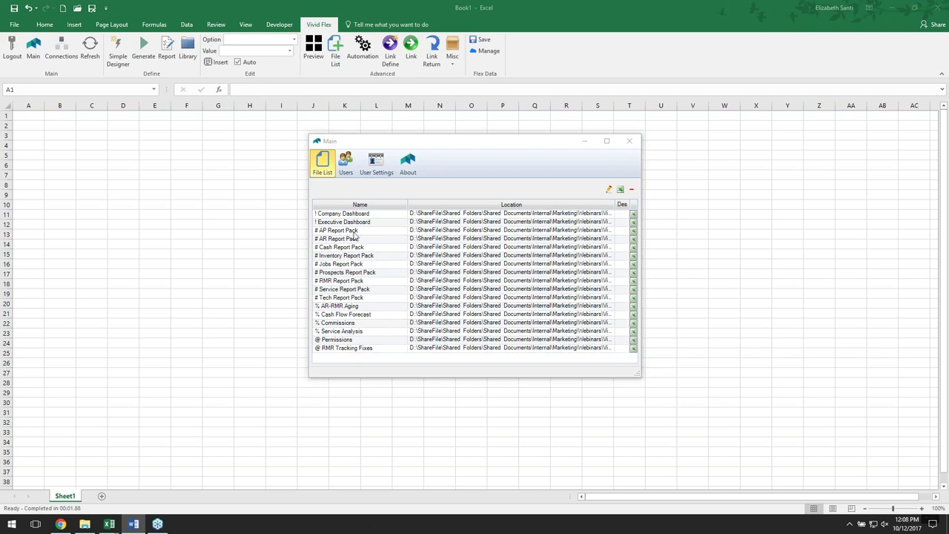
{"action": "left_click", "coordinate": [334, 281]}
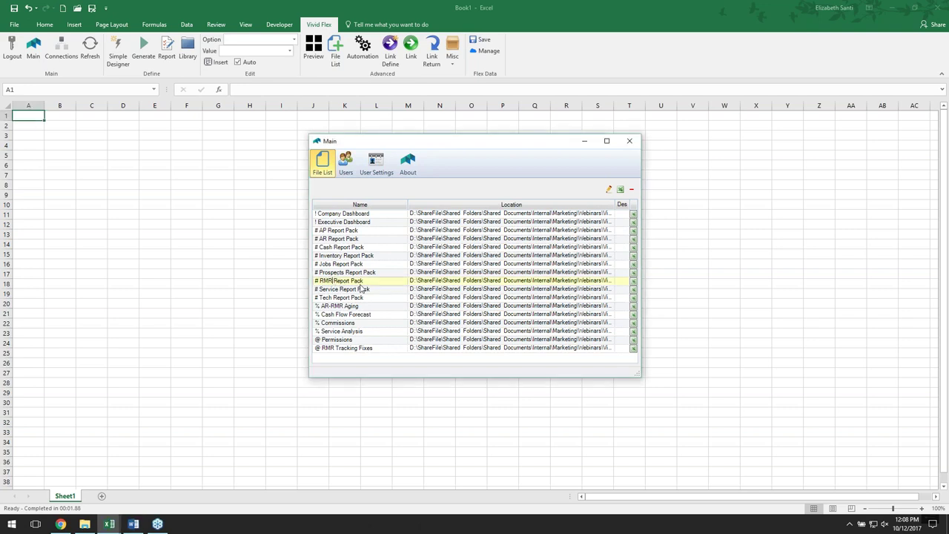
{"action": "left_click", "coordinate": [629, 141]}
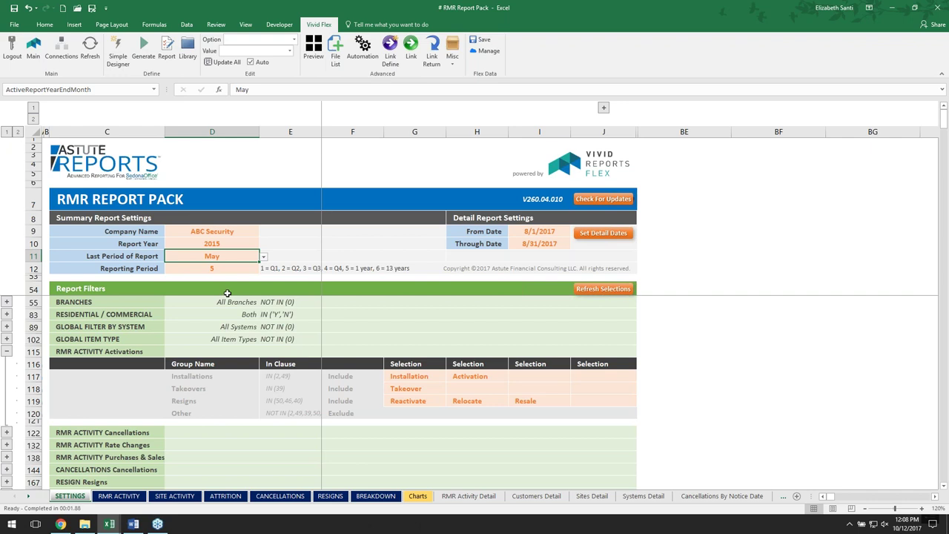
{"action": "left_click", "coordinate": [206, 229]}
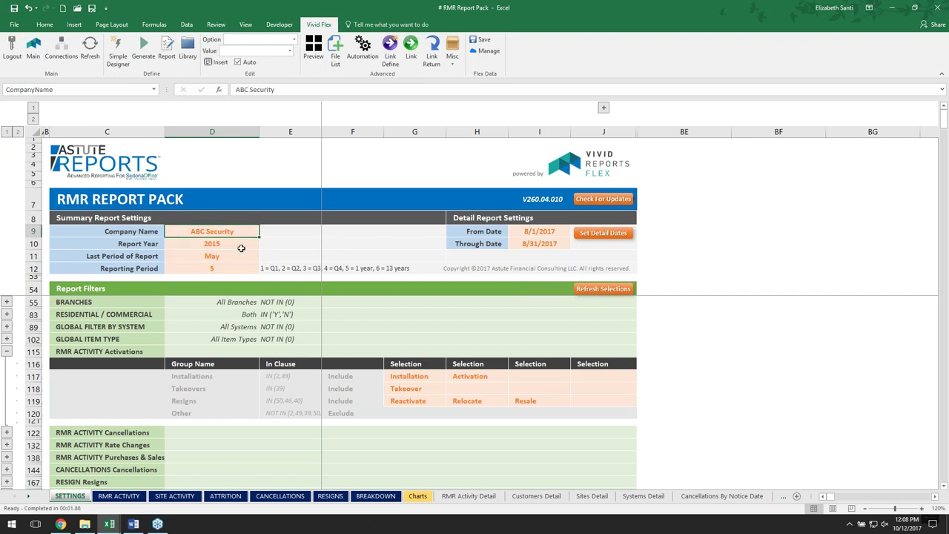
{"action": "left_click", "coordinate": [134, 524]}
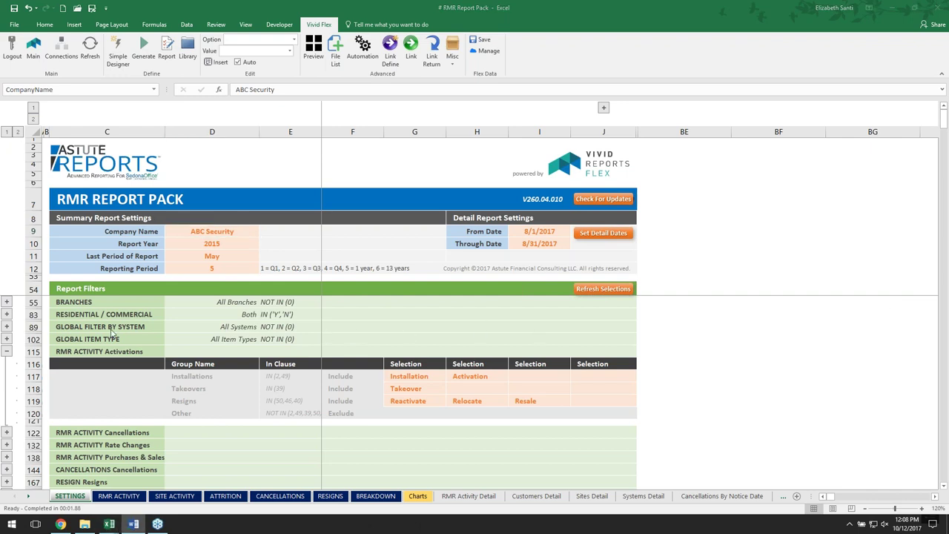
Step: Collapse the RMR ACTIVITY Activations filters and inspect the Front Range group within the BRANCHES filters
{"action": "left_click", "coordinate": [11, 356]}
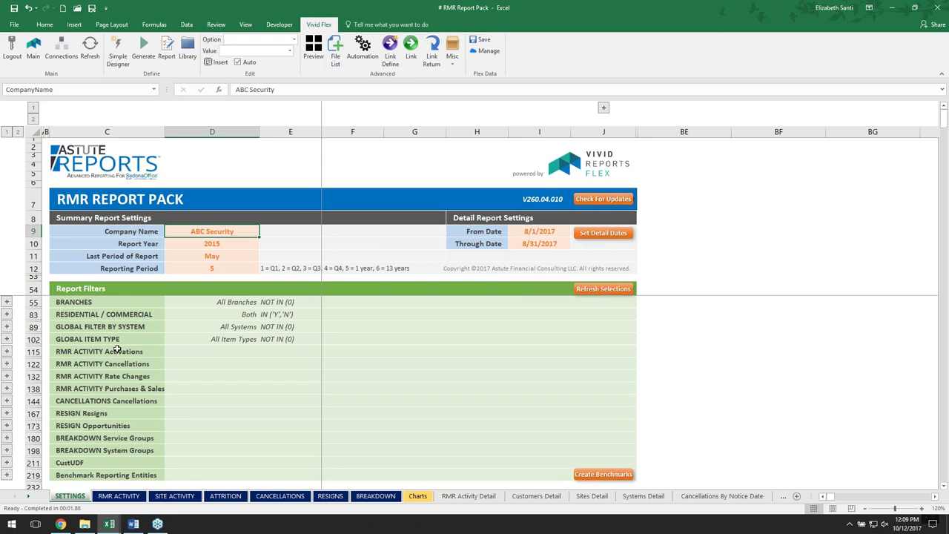
{"action": "left_click", "coordinate": [7, 303]}
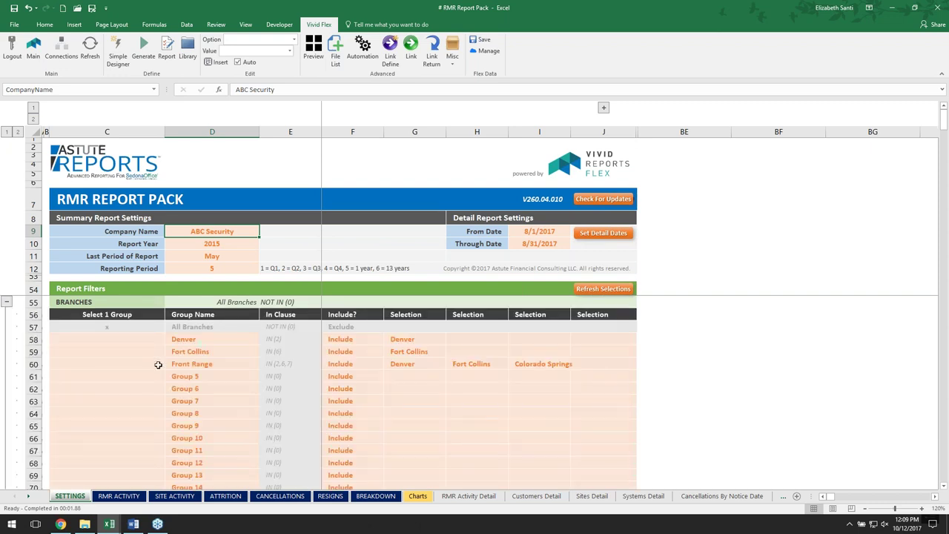
{"action": "left_click", "coordinate": [199, 365]}
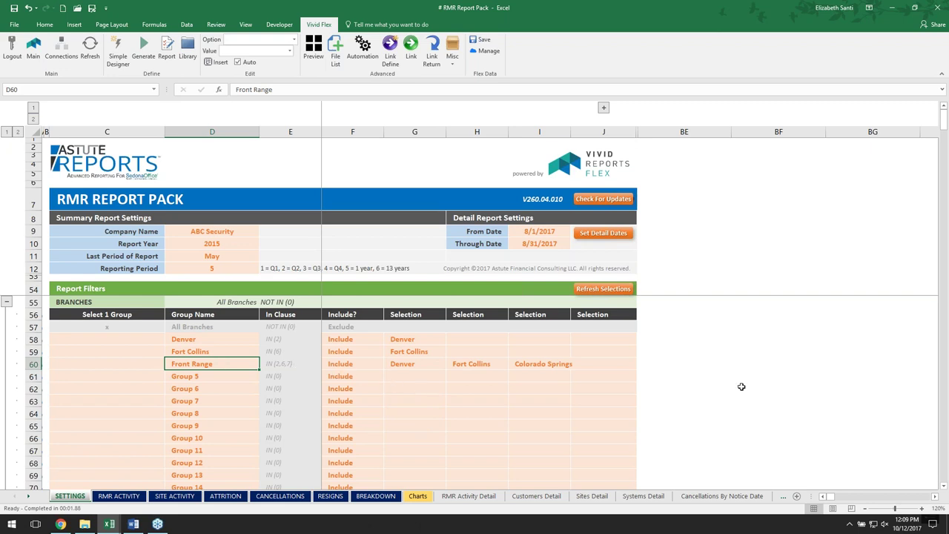
{"action": "left_click", "coordinate": [134, 525]}
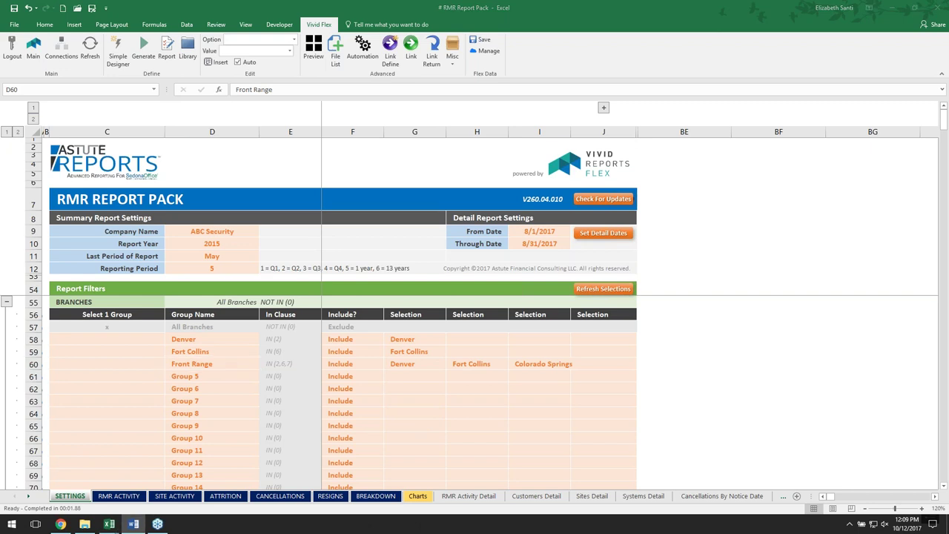
{"action": "left_click", "coordinate": [5, 309]}
{"action": "left_click", "coordinate": [6, 302]}
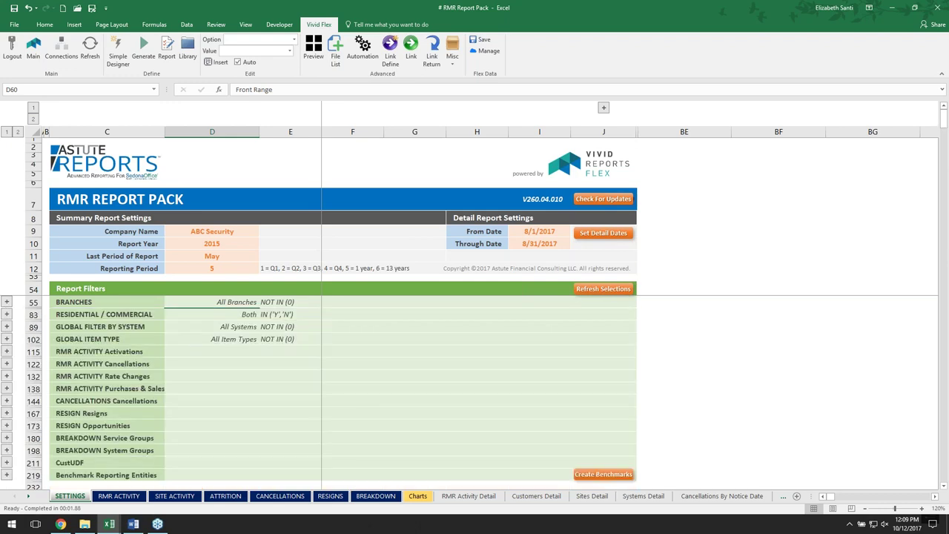
Step: Locate the Resigns row on the RMR ACTIVITY sheet and expand the RMR ACTIVITY Activations filters on the SETTINGS sheet
{"action": "left_click", "coordinate": [118, 499]}
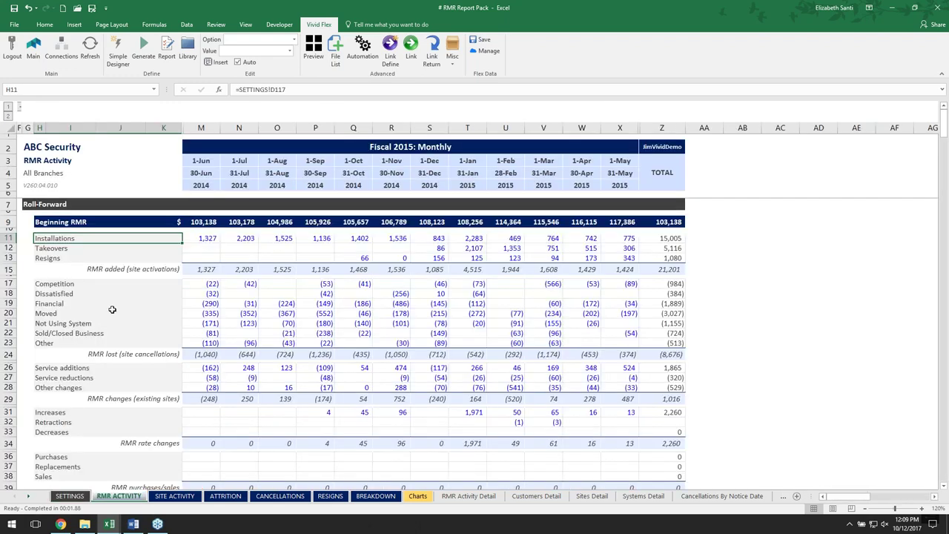
{"action": "left_click", "coordinate": [9, 257]}
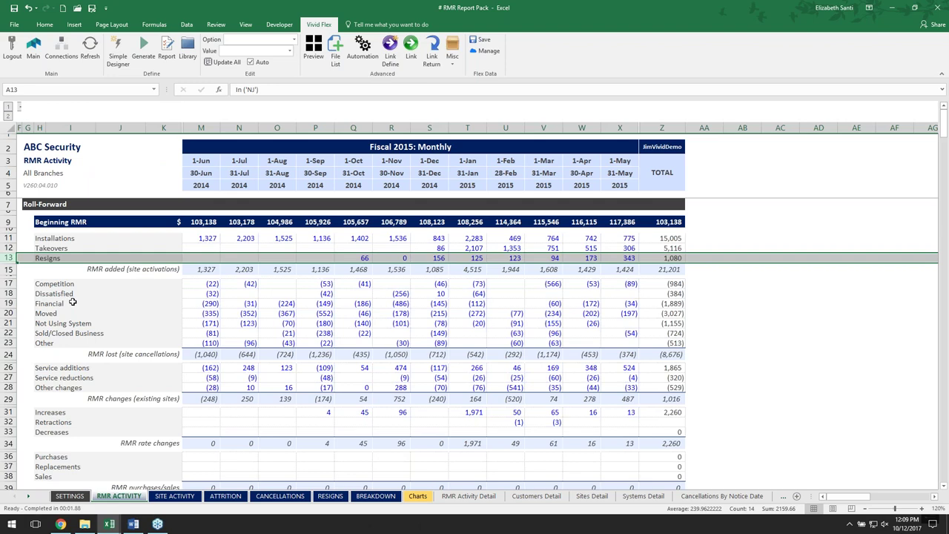
{"action": "left_click", "coordinate": [70, 496]}
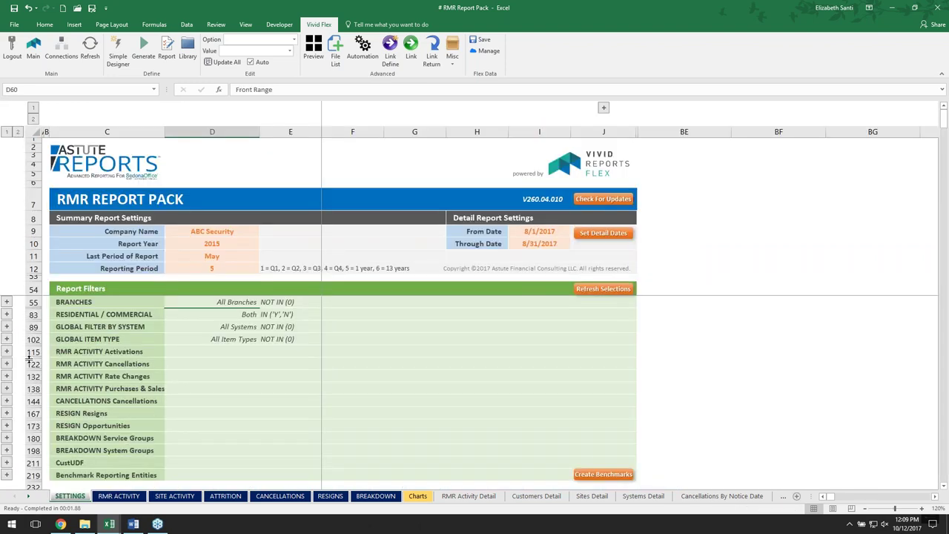
{"action": "left_click", "coordinate": [6, 352]}
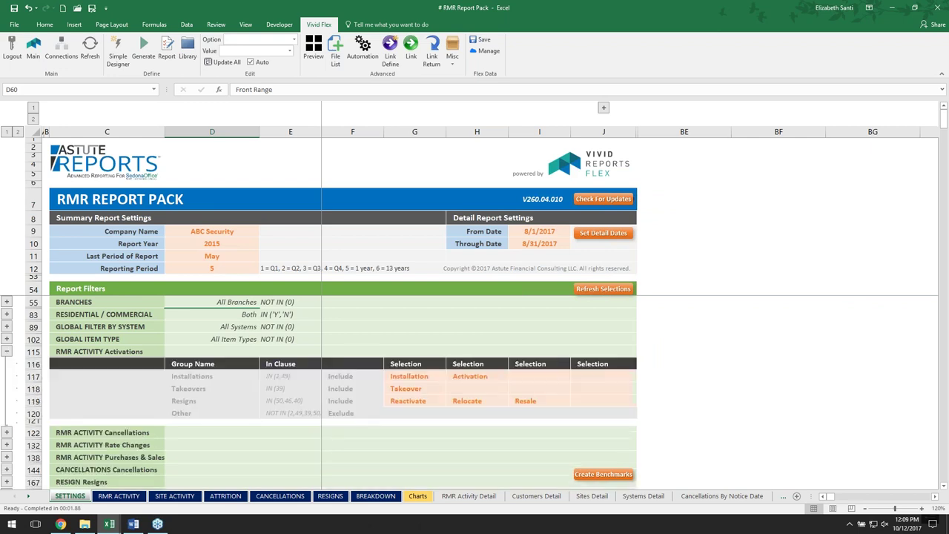
Step: Examine the Reactivate, Relocate and Resale selections that make up the Resigns group in the Activations filters
{"action": "left_click", "coordinate": [187, 402]}
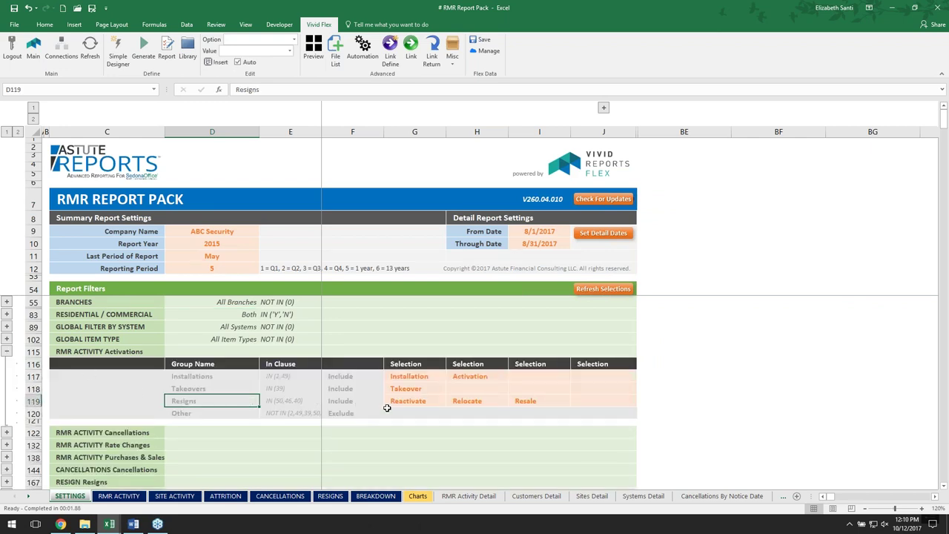
{"action": "left_click", "coordinate": [419, 401]}
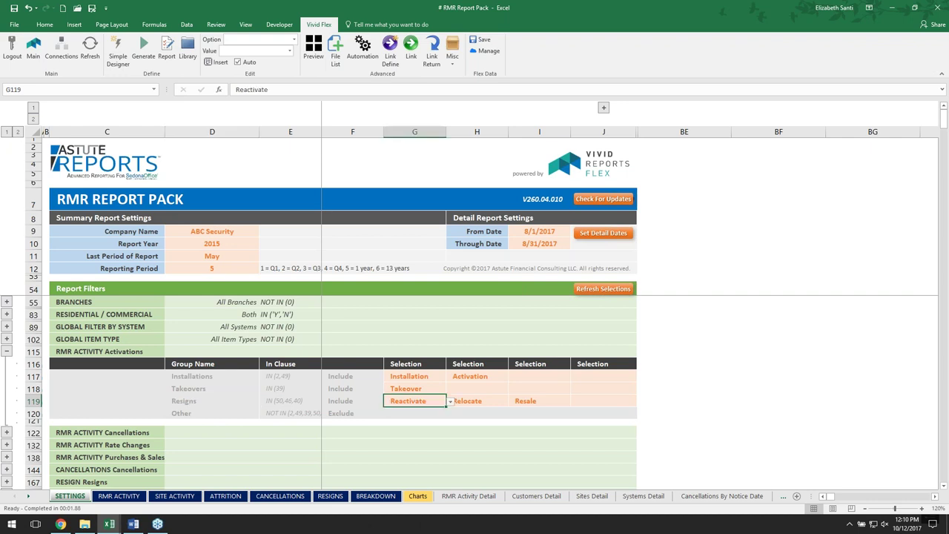
{"action": "left_click", "coordinate": [479, 401]}
{"action": "left_click", "coordinate": [410, 403]}
{"action": "left_click", "coordinate": [478, 404]}
{"action": "left_click", "coordinate": [548, 402]}
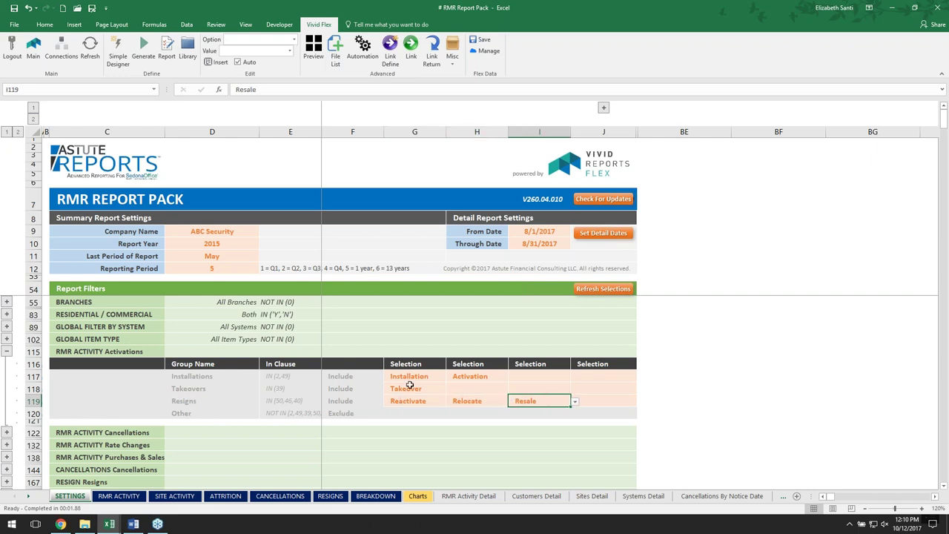
{"action": "left_click", "coordinate": [200, 402]}
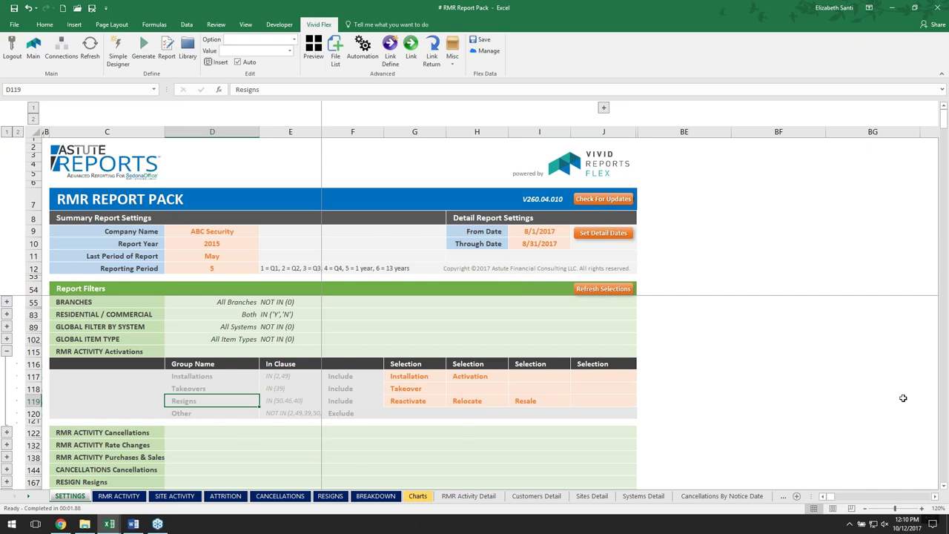
{"action": "left_click", "coordinate": [133, 524]}
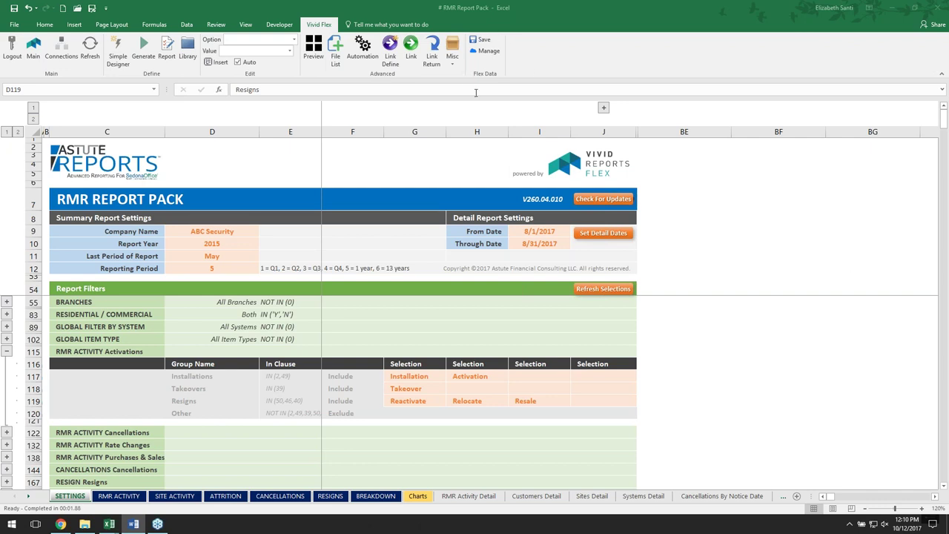
{"action": "left_click", "coordinate": [529, 45]}
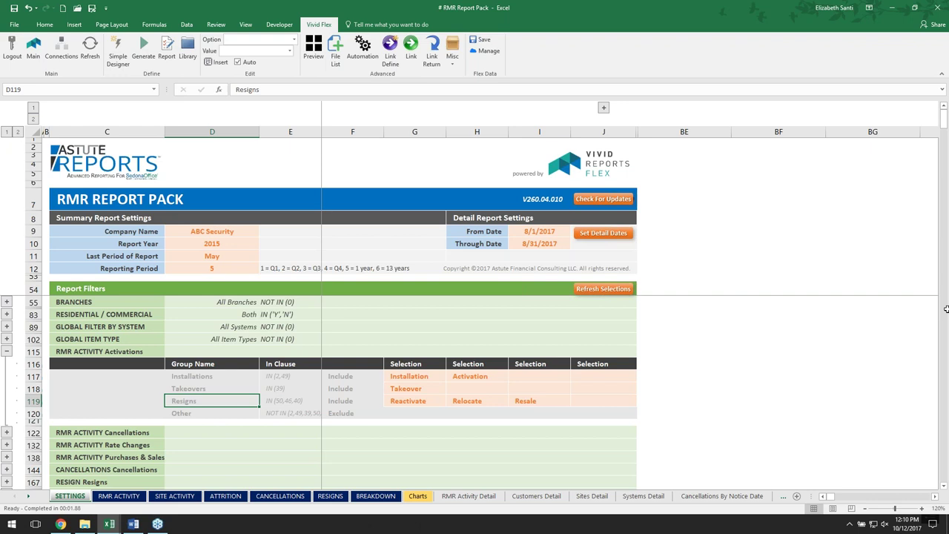
{"action": "key", "text": "alt+Tab"}
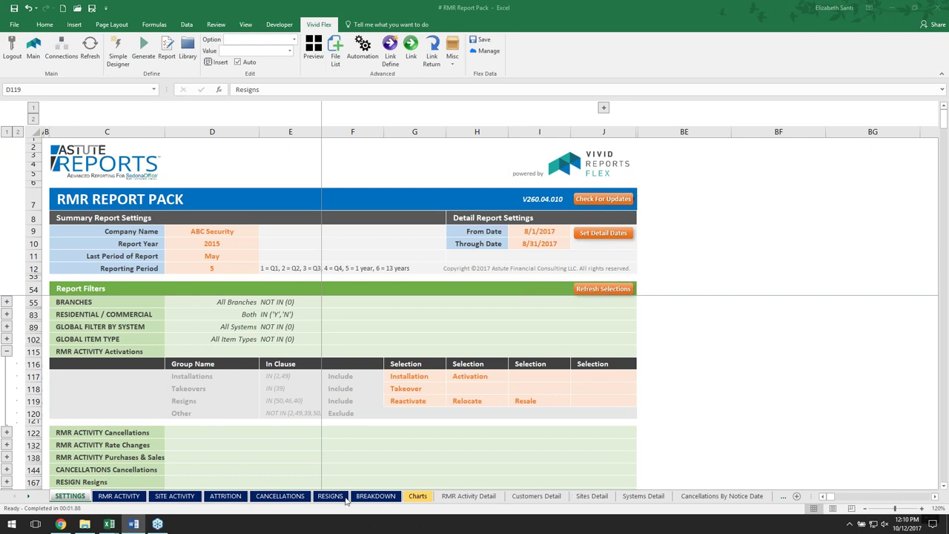
Step: Review the RMR ACTIVITY, SITE ACTIVITY, ATTRITION, CANCELLATIONS, RESIGNS and BREAKDOWN report sheets in turn
{"action": "left_click", "coordinate": [120, 496]}
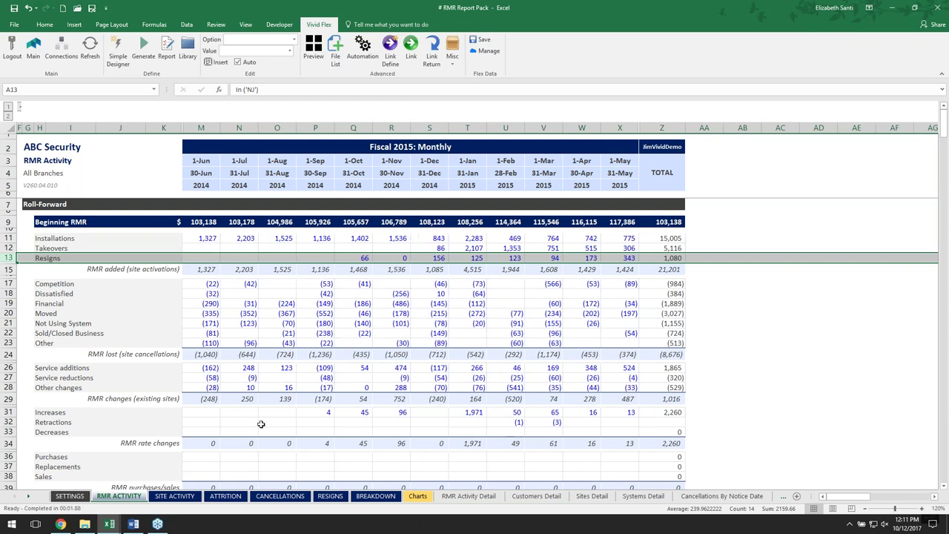
{"action": "left_click", "coordinate": [180, 501]}
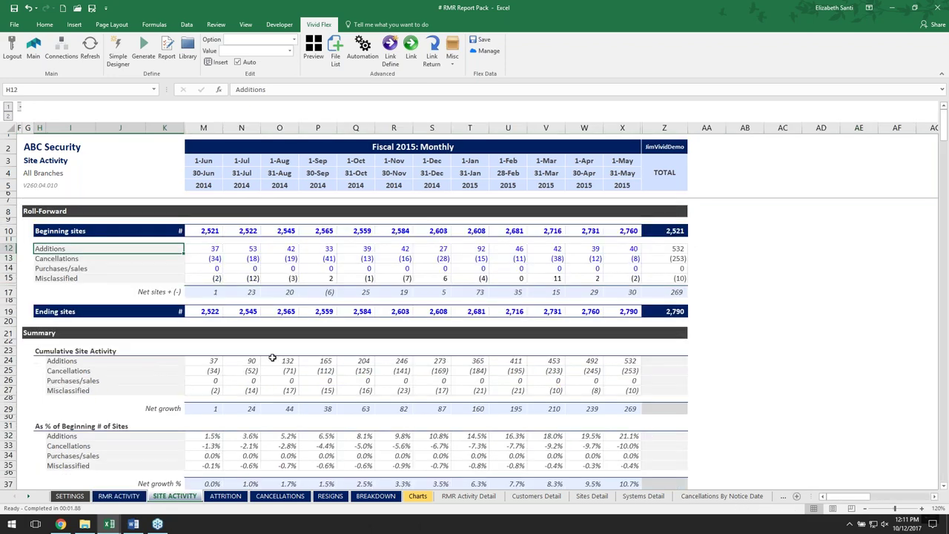
{"action": "left_click", "coordinate": [226, 496]}
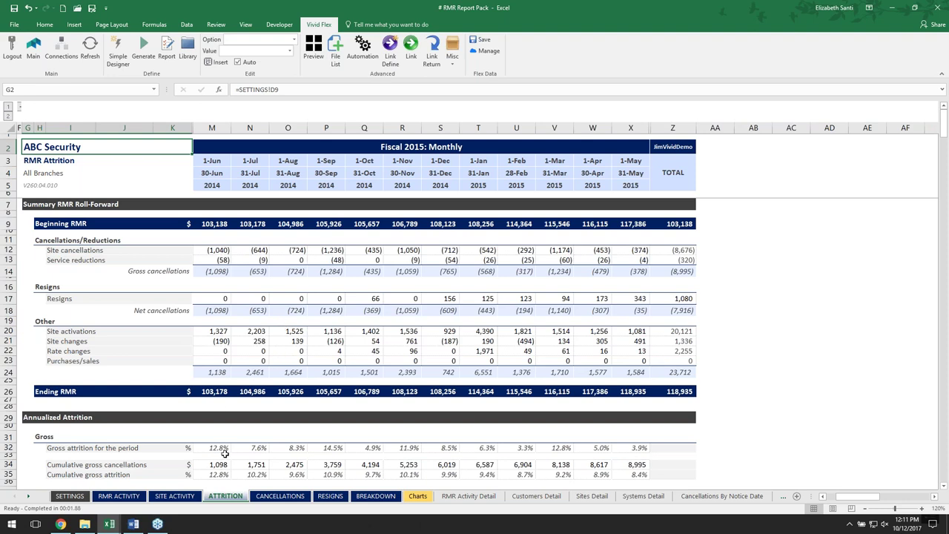
{"action": "left_click", "coordinate": [279, 496]}
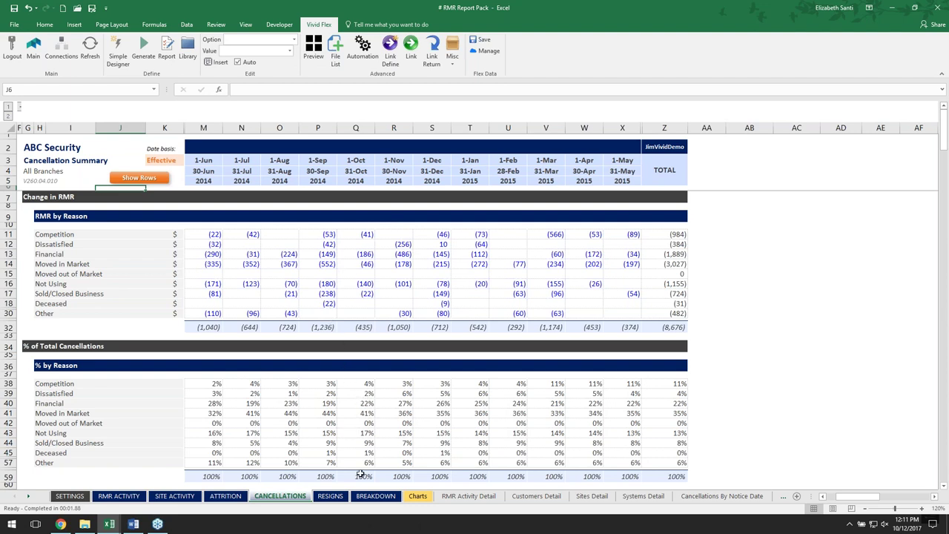
{"action": "left_click", "coordinate": [339, 496]}
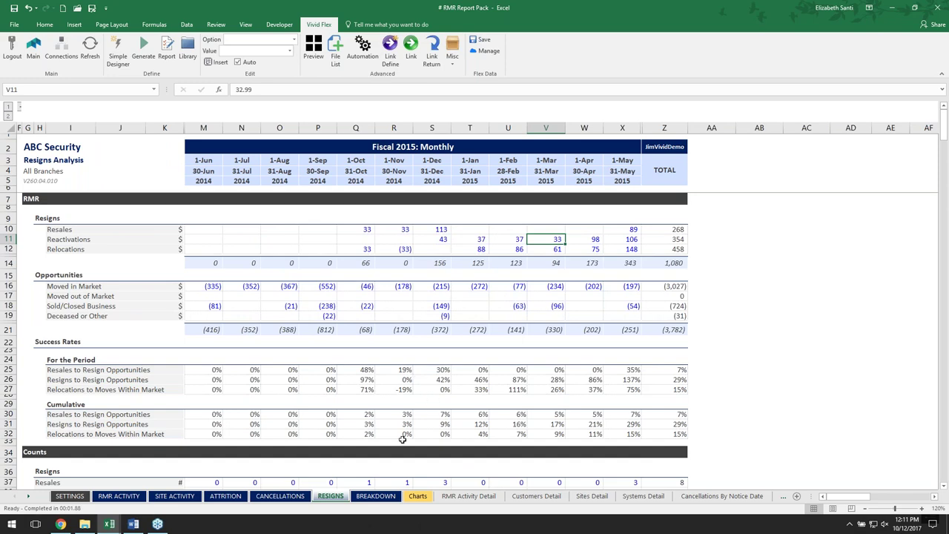
{"action": "left_click", "coordinate": [387, 495]}
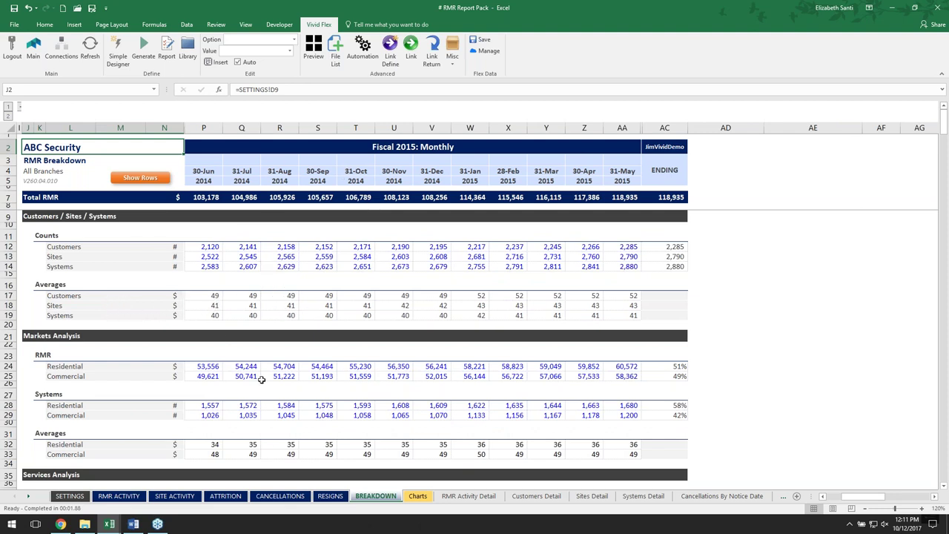
{"action": "left_click", "coordinate": [133, 524]}
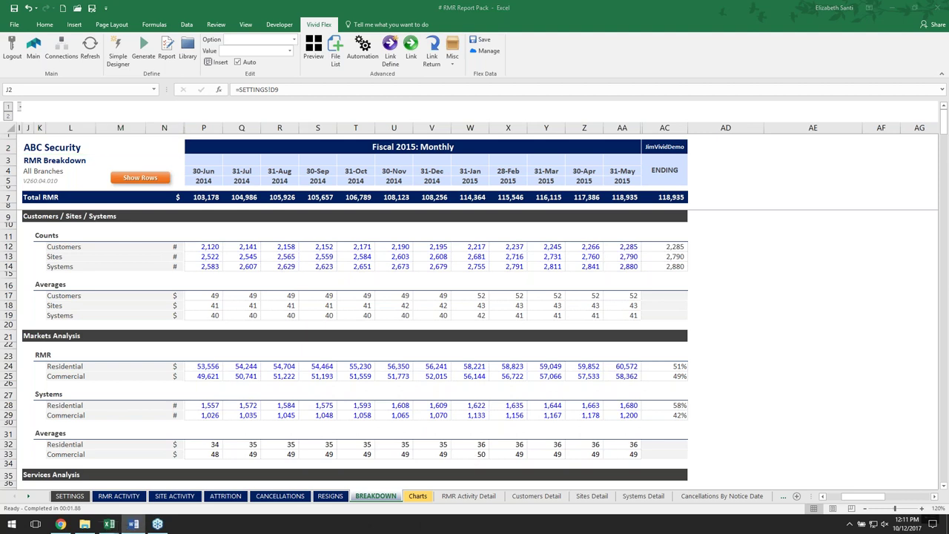
Step: Return to the SETTINGS sheet and check the report year and last period of the report
{"action": "left_click", "coordinate": [74, 501]}
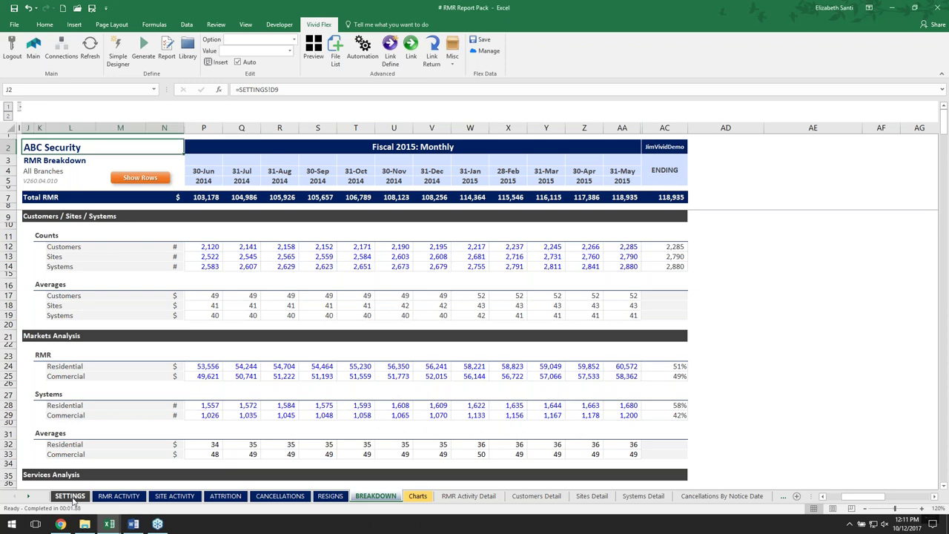
{"action": "left_click", "coordinate": [71, 497]}
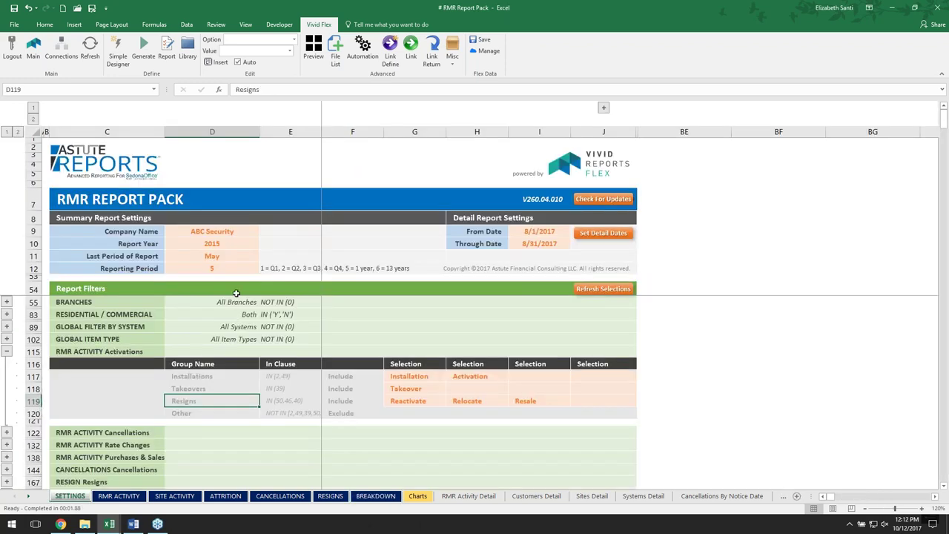
{"action": "left_click", "coordinate": [224, 245]}
{"action": "left_click", "coordinate": [223, 253]}
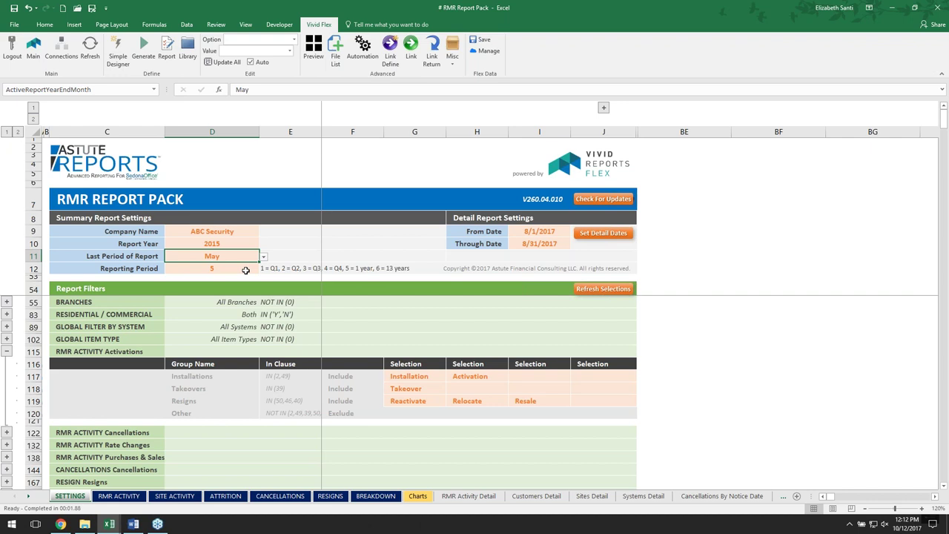
Step: Clear the generated report contents from the RMR ACTIVITY sheet
{"action": "left_click", "coordinate": [119, 495]}
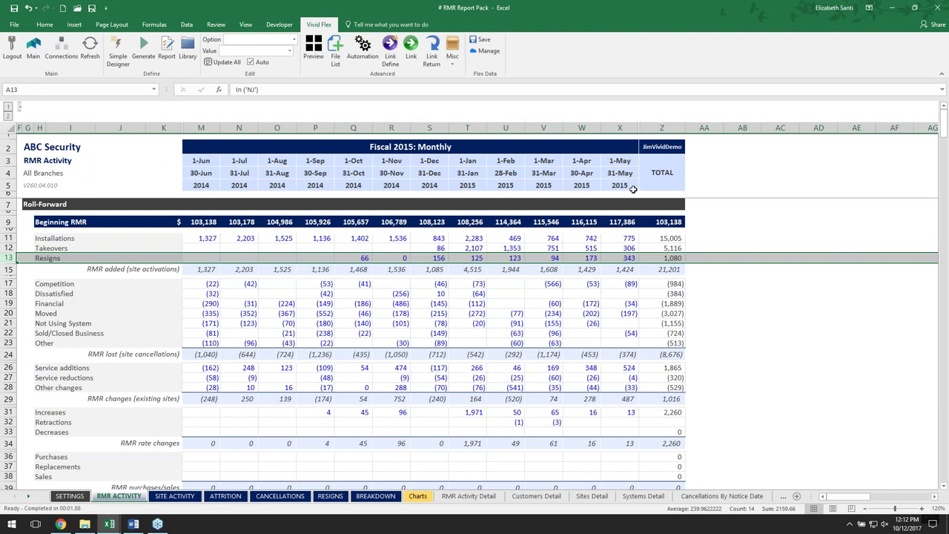
{"action": "left_click", "coordinate": [452, 60]}
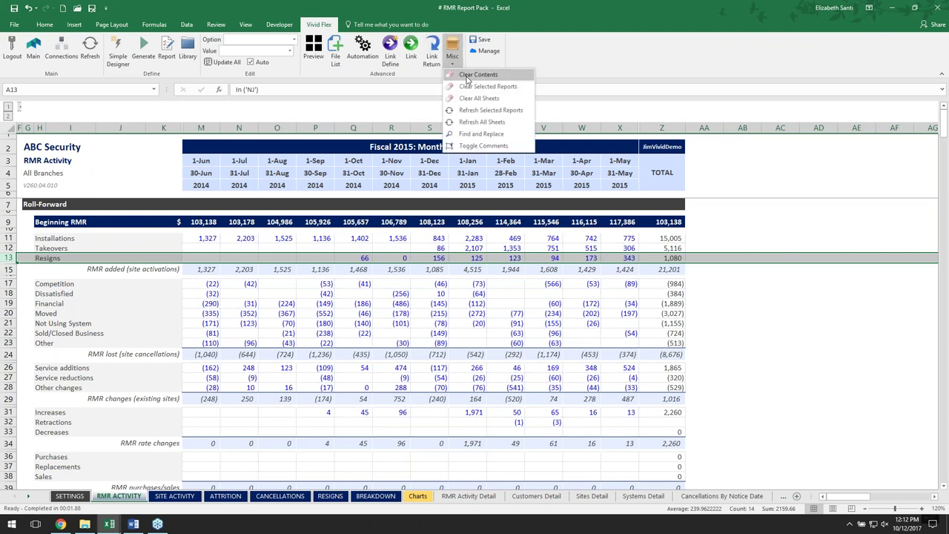
{"action": "left_click", "coordinate": [475, 75]}
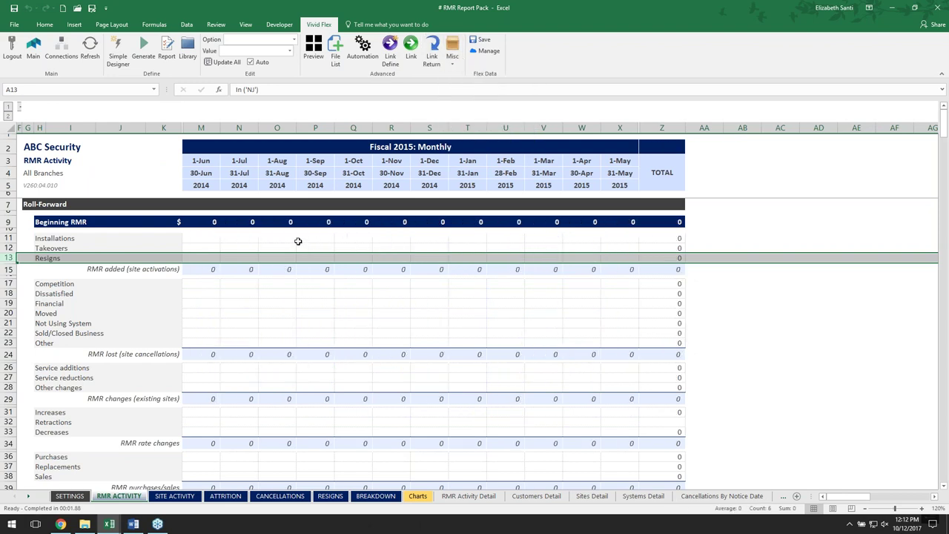
{"action": "left_click", "coordinate": [250, 238]}
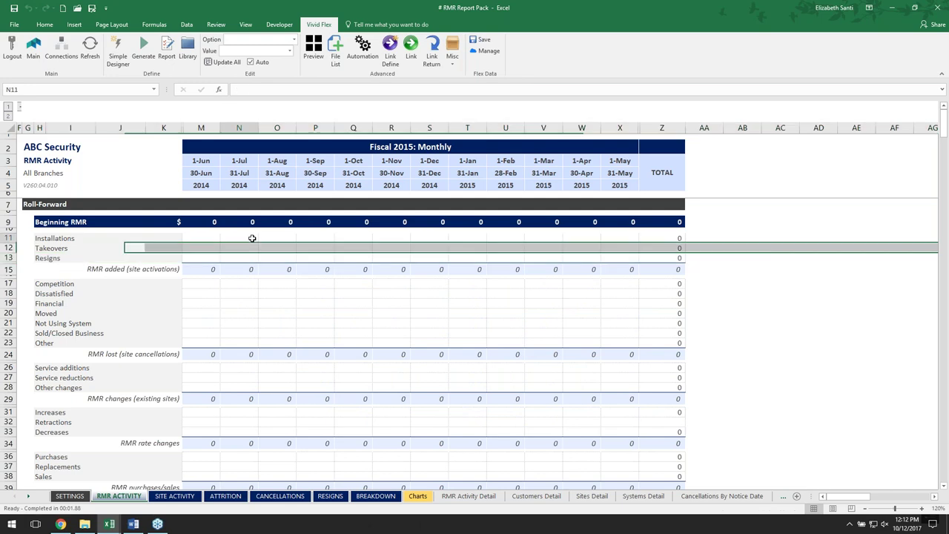
Step: Refresh the RMR ACTIVITY report data and review the Internal RMR Growth and Total RMR Growth charts
{"action": "left_click", "coordinate": [90, 46]}
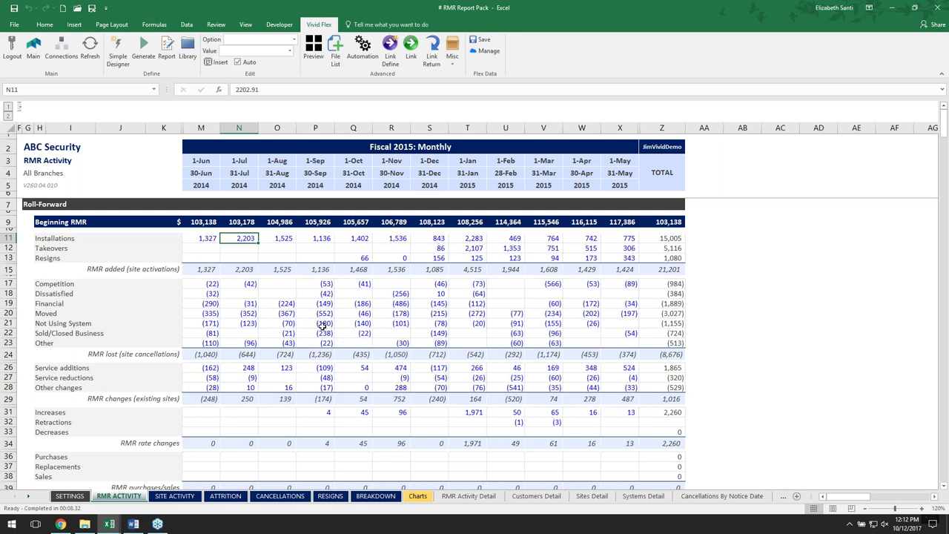
{"action": "left_click", "coordinate": [419, 496]}
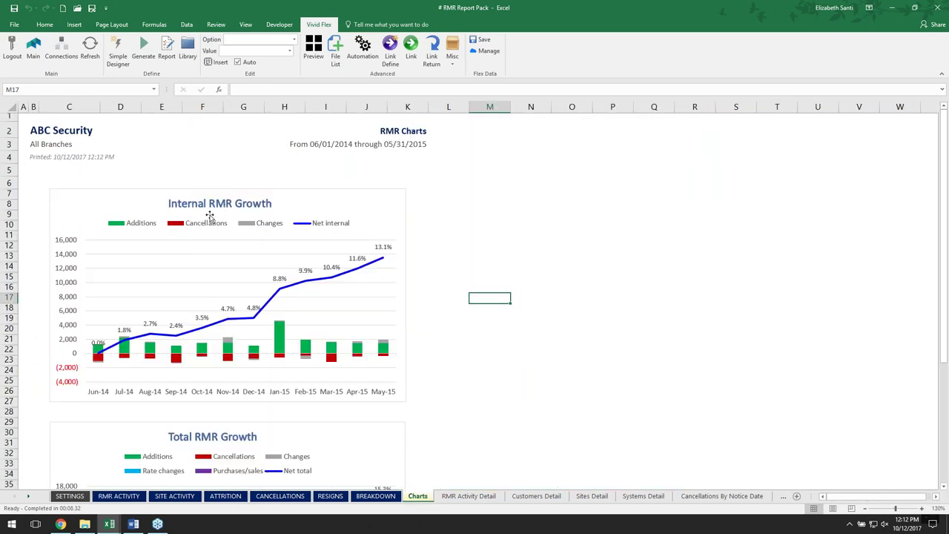
{"action": "scroll", "coordinate": [210, 237], "scroll_direction": "down", "scroll_amount": 3}
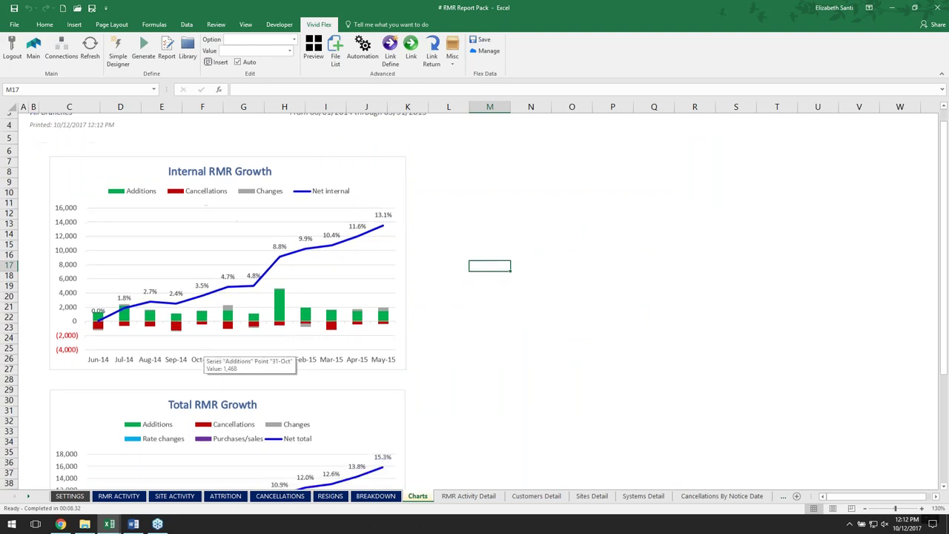
{"action": "scroll", "coordinate": [210, 299], "scroll_direction": "down", "scroll_amount": 2}
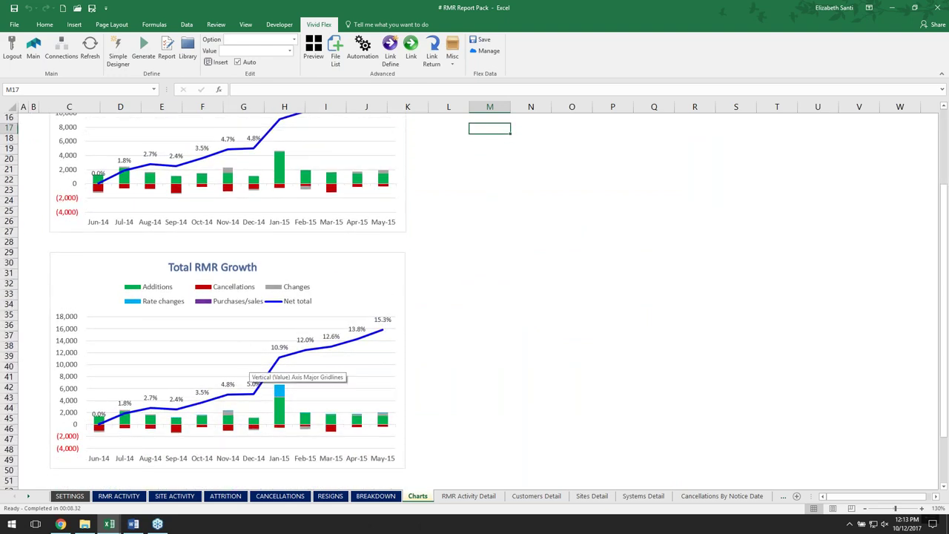
{"action": "scroll", "coordinate": [250, 369], "scroll_direction": "up", "scroll_amount": 3}
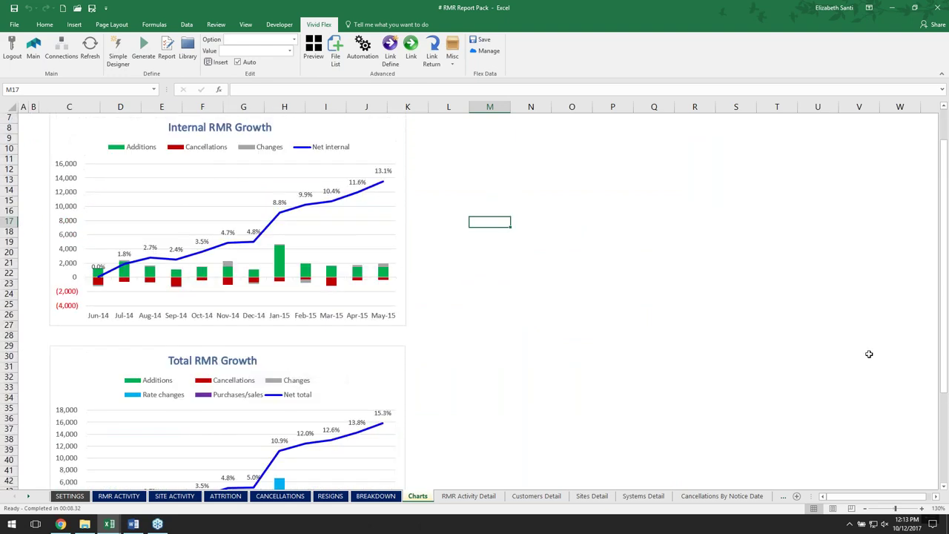
Step: Drill down from the April 2015 Installations amount on the RMR ACTIVITY sheet to its supporting transaction detail
{"action": "left_click", "coordinate": [134, 524]}
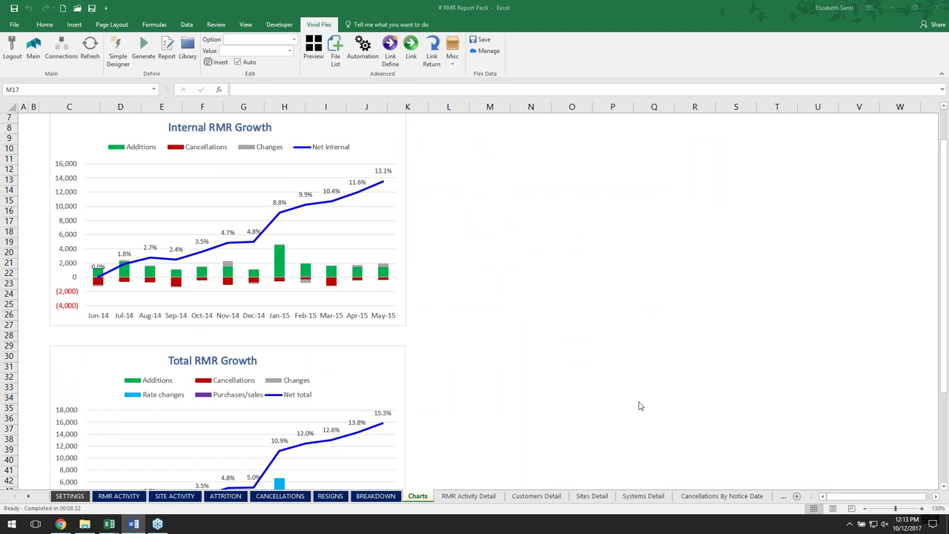
{"action": "left_click", "coordinate": [460, 501]}
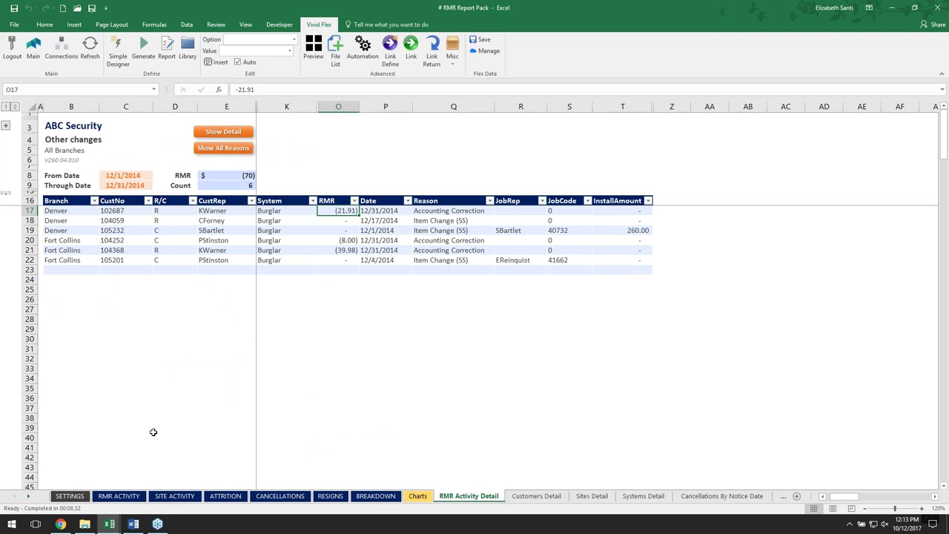
{"action": "left_click", "coordinate": [104, 496]}
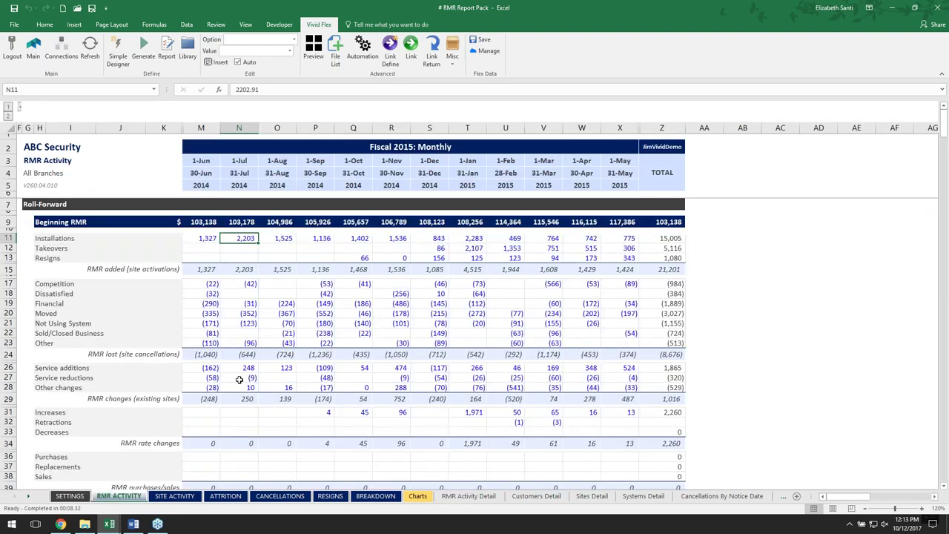
{"action": "left_click", "coordinate": [478, 237]}
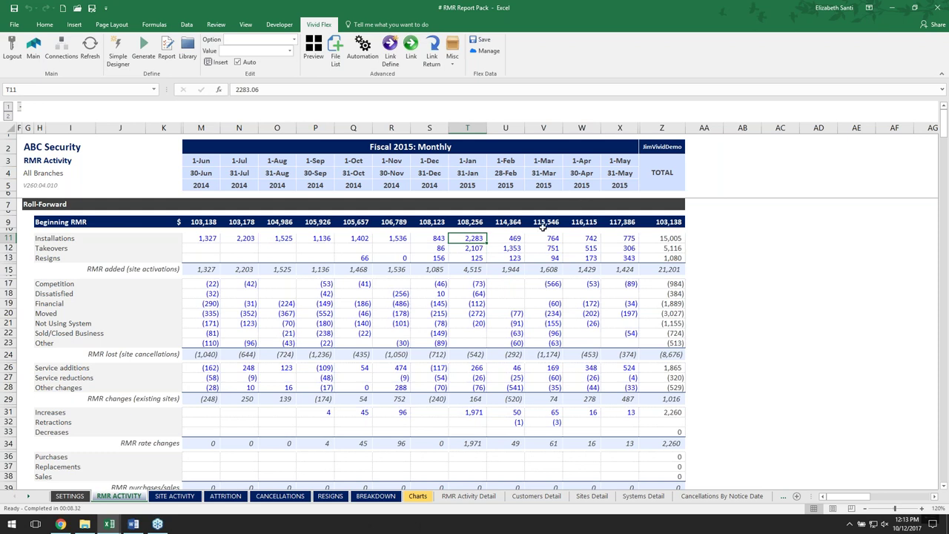
{"action": "left_click", "coordinate": [584, 238]}
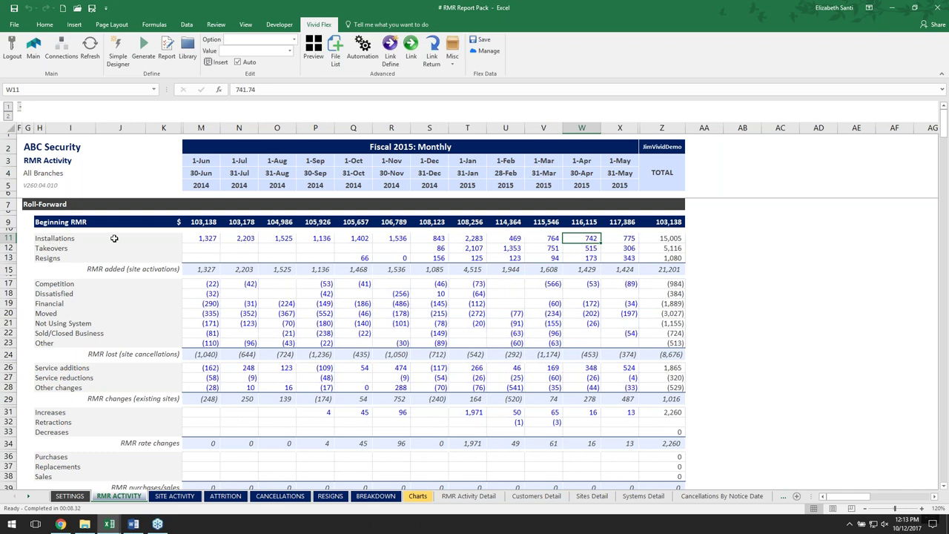
{"action": "left_click", "coordinate": [416, 50]}
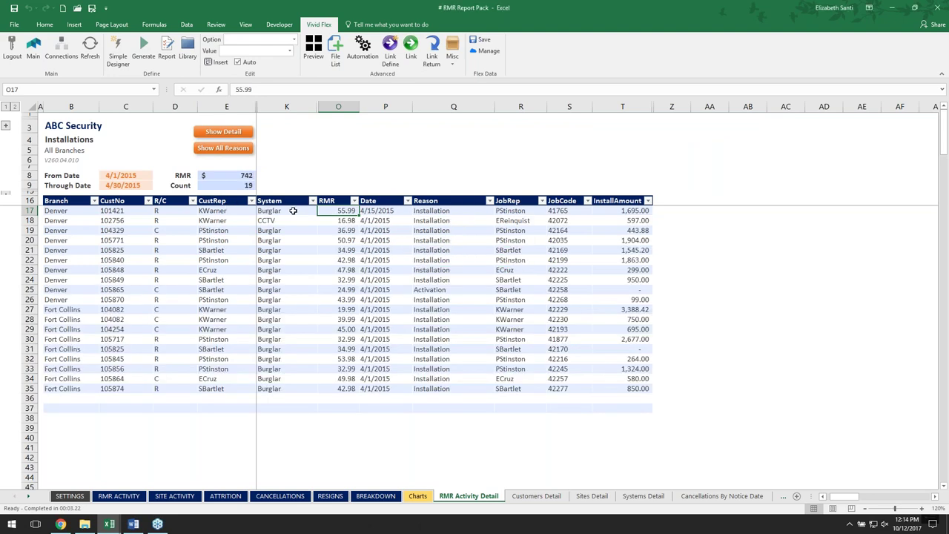
Step: Check the RMR total in the Installations detail and follow the link back to the RMR ACTIVITY sheet
{"action": "left_click", "coordinate": [236, 178]}
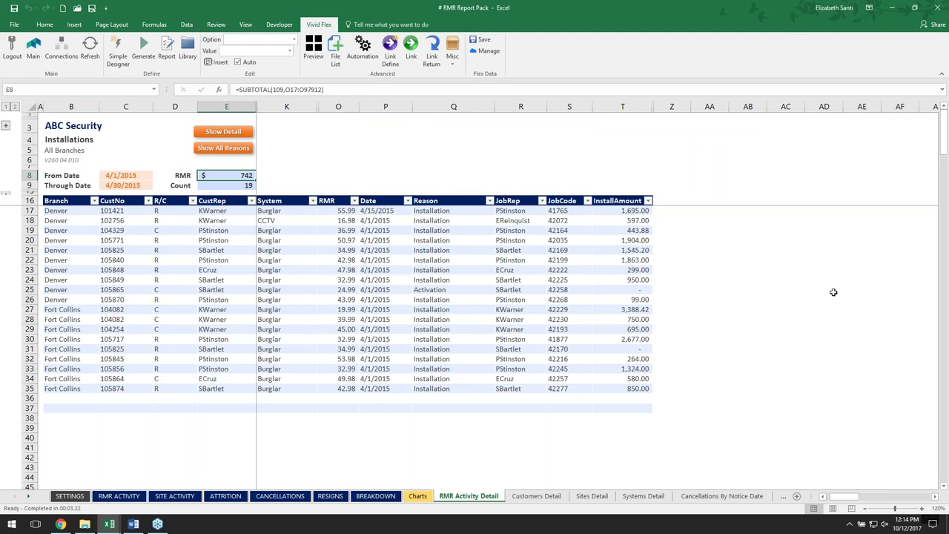
{"action": "key", "text": "alt+Tab"}
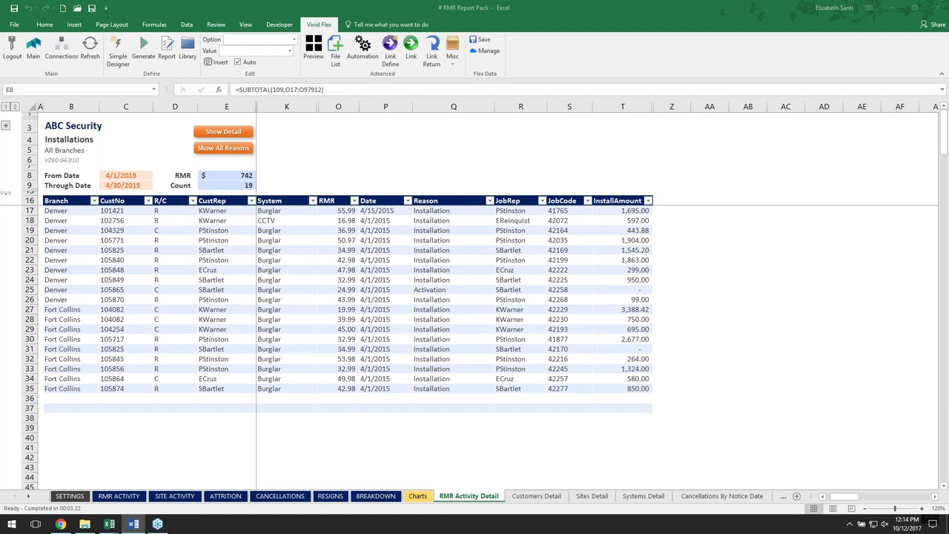
{"action": "key", "text": "alt+Tab"}
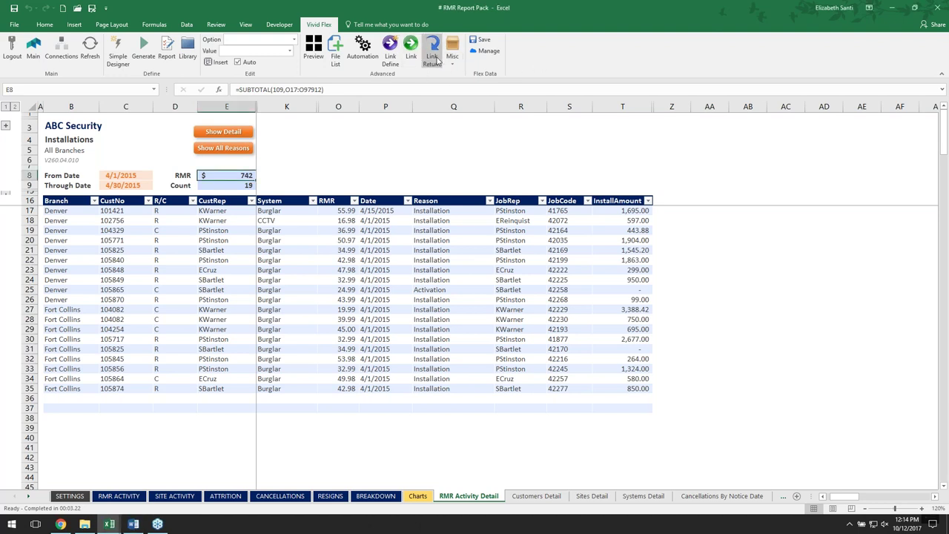
{"action": "left_click", "coordinate": [434, 57]}
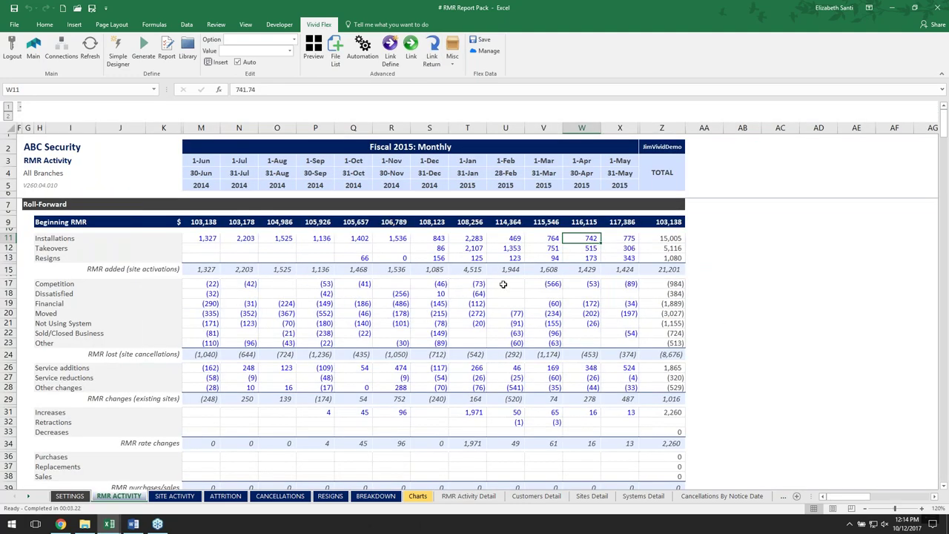
Step: Drill down from the December 2014 Other changes amount on the RMR ACTIVITY sheet to its supporting detail
{"action": "left_click", "coordinate": [512, 237]}
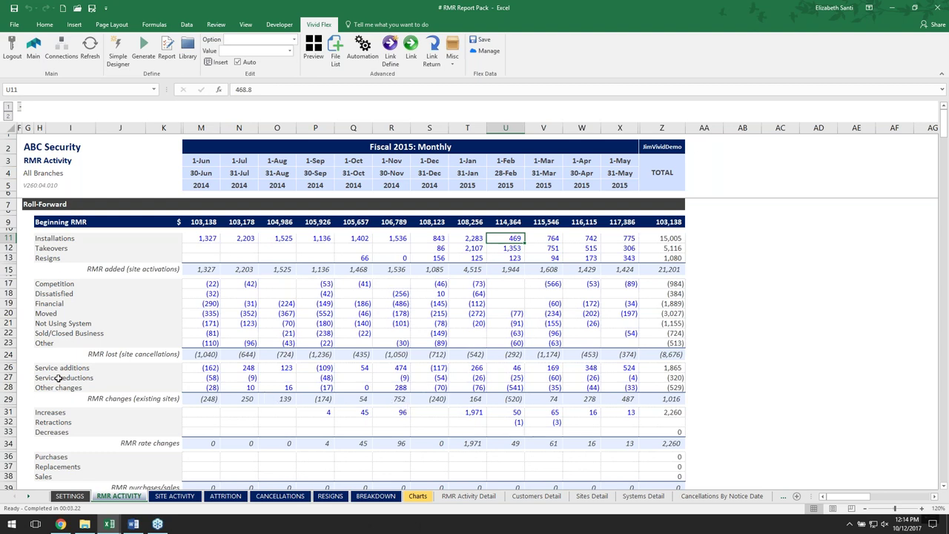
{"action": "left_click", "coordinate": [8, 388]}
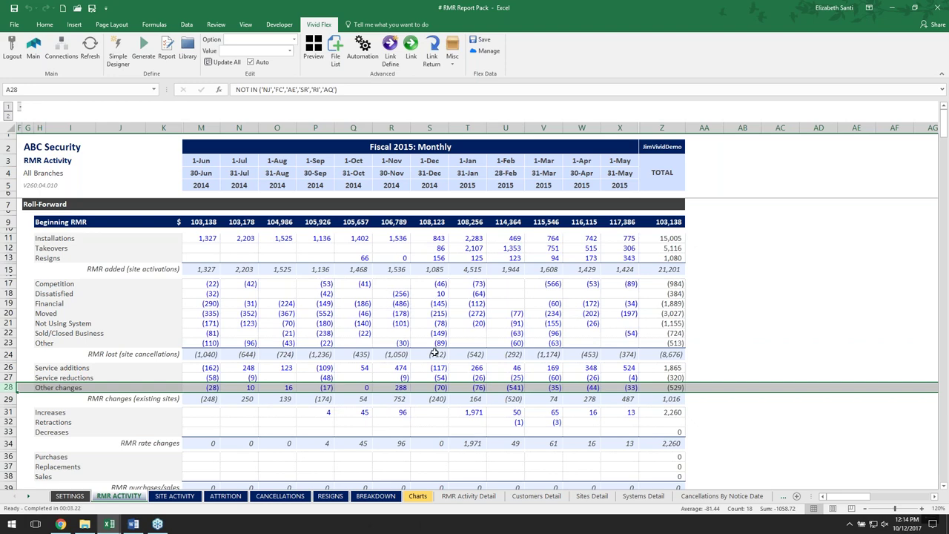
{"action": "left_click", "coordinate": [436, 387]}
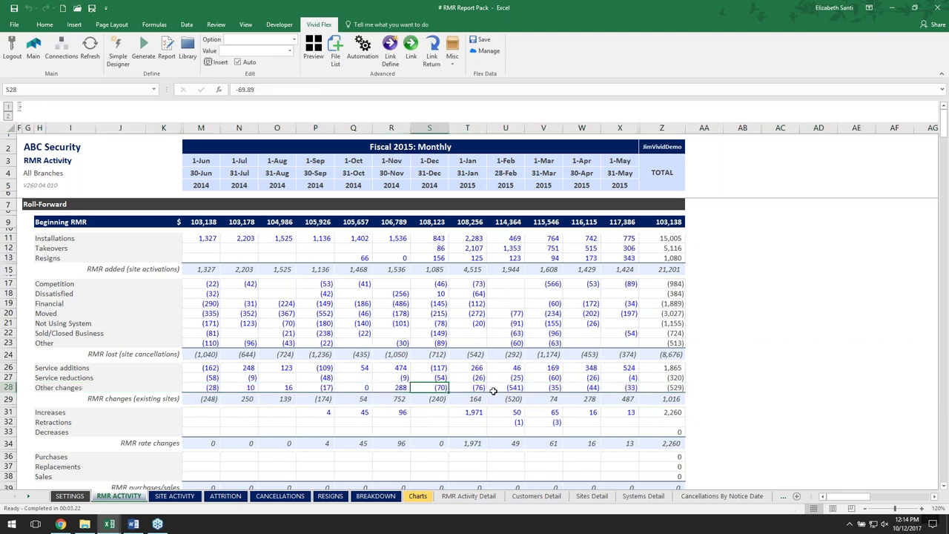
{"action": "left_click", "coordinate": [410, 55]}
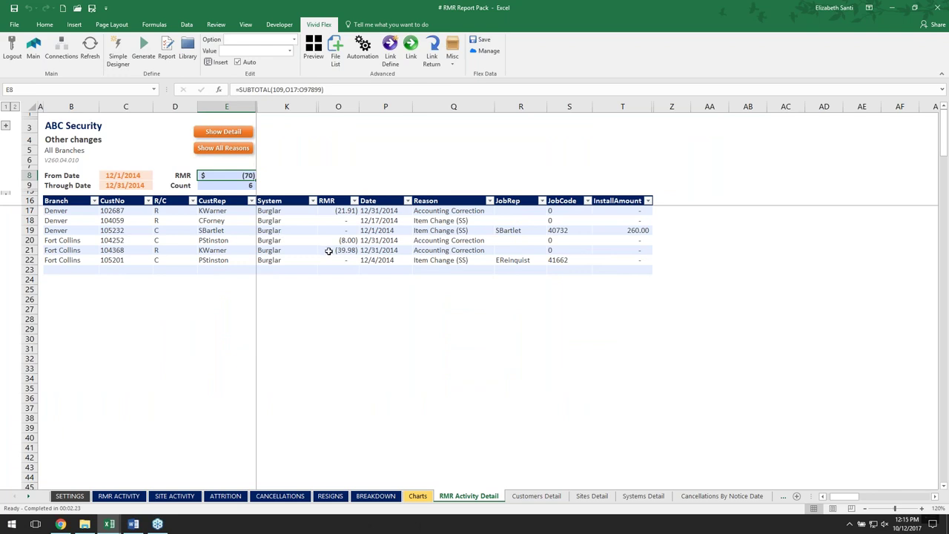
Step: Examine the RMR amounts and the Accounting Correction reasons in the Other changes detail
{"action": "left_click", "coordinate": [326, 212]}
{"action": "left_click", "coordinate": [335, 232]}
{"action": "left_click", "coordinate": [335, 250]}
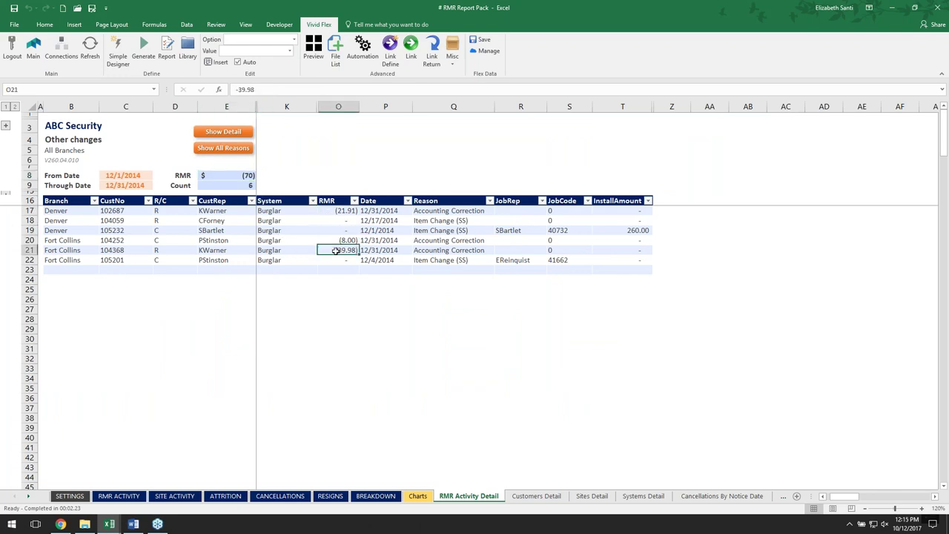
{"action": "left_click", "coordinate": [440, 212]}
{"action": "left_click", "coordinate": [431, 240]}
{"action": "left_click", "coordinate": [430, 250]}
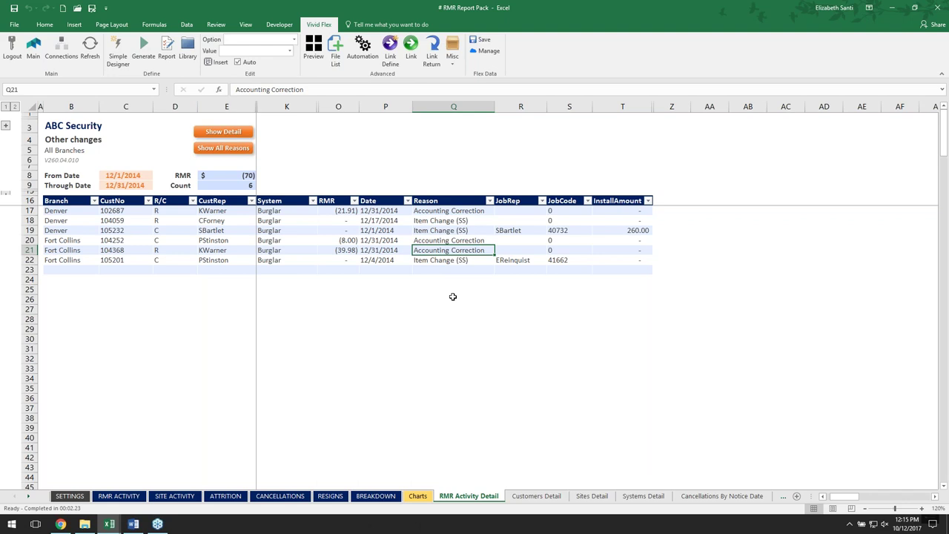
Step: Widen the file list's Name column to show full report names and pick the # Jobs Report Pack entry
{"action": "key", "text": "alt+Tab"}
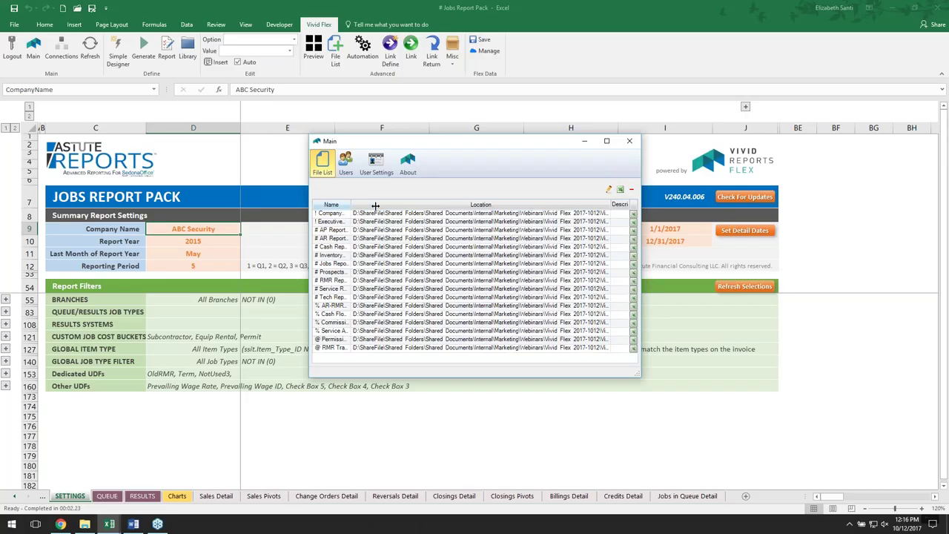
{"action": "double_click", "coordinate": [377, 206]}
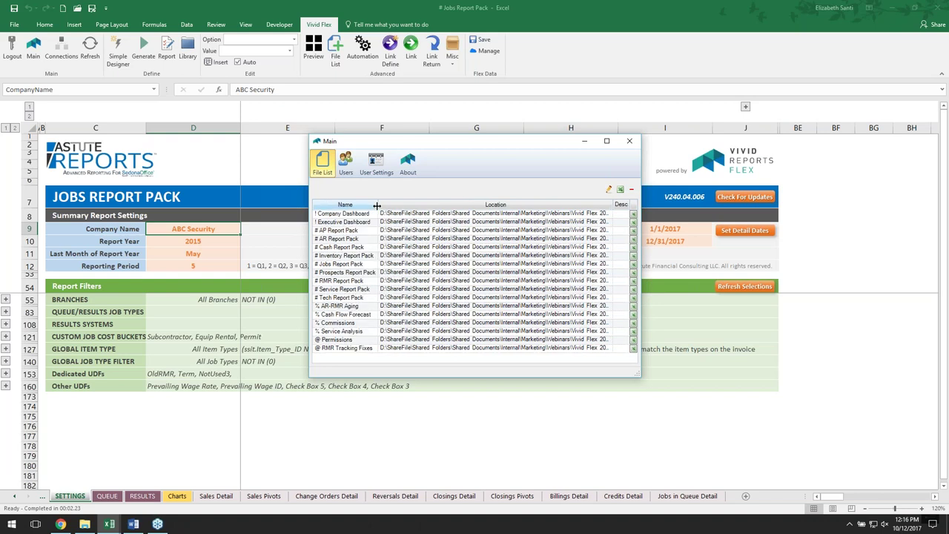
{"action": "left_click", "coordinate": [330, 266]}
{"action": "left_click", "coordinate": [332, 172]}
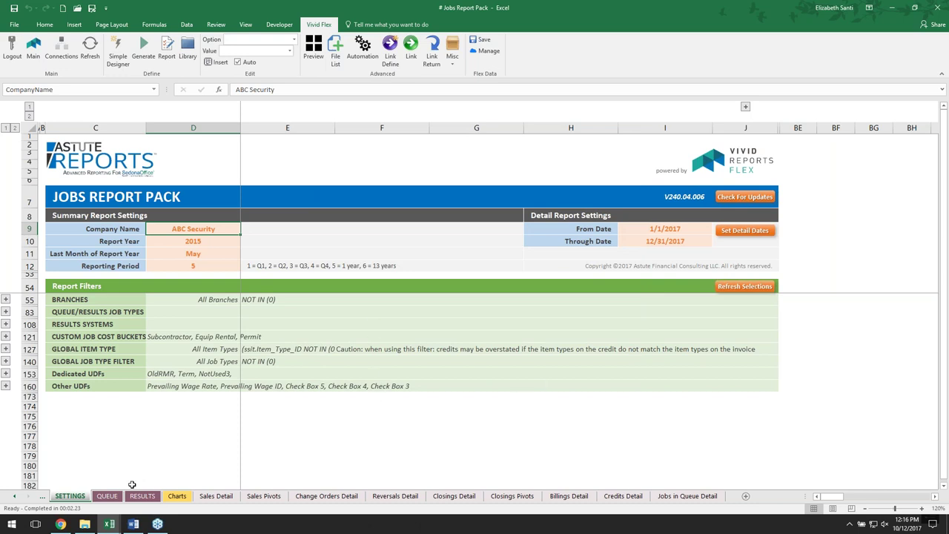
Step: Review the QUEUE and RESULTS sheets of the Jobs Report Pack, showing and re-hiding the unused group rows on RESULTS
{"action": "left_click", "coordinate": [107, 496]}
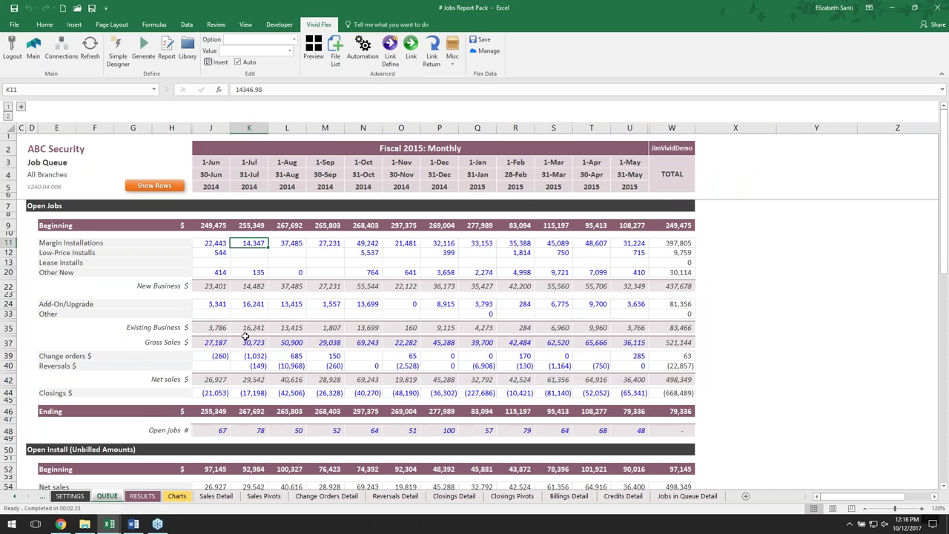
{"action": "left_click", "coordinate": [142, 496]}
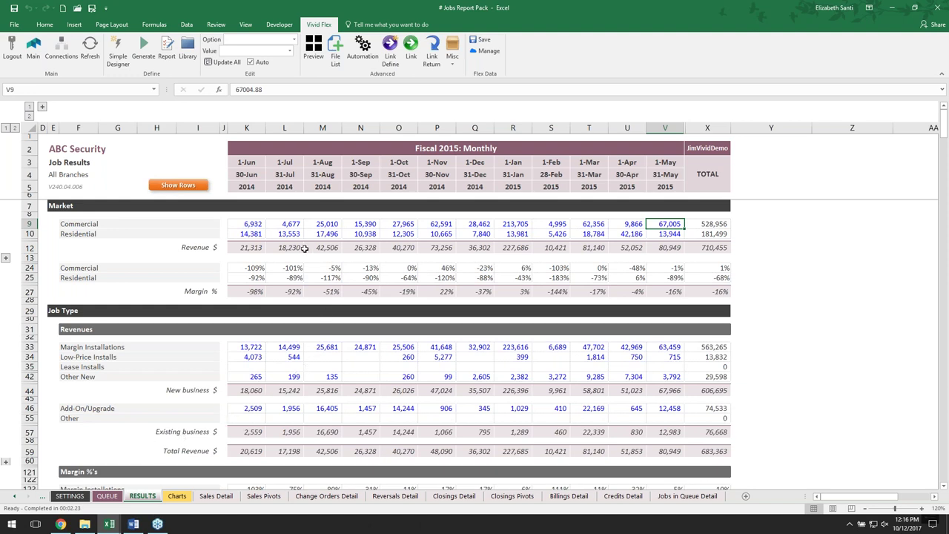
{"action": "left_click", "coordinate": [171, 187]}
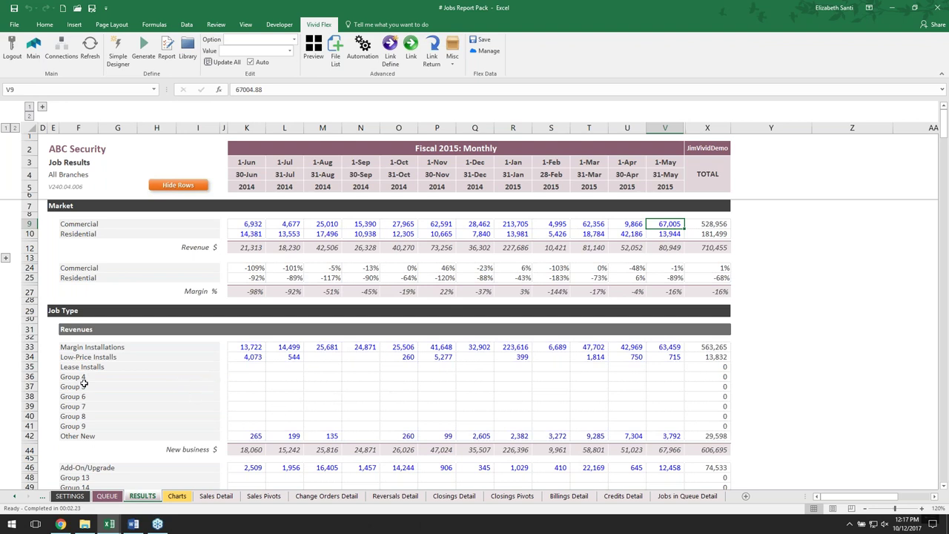
{"action": "left_click", "coordinate": [179, 185]}
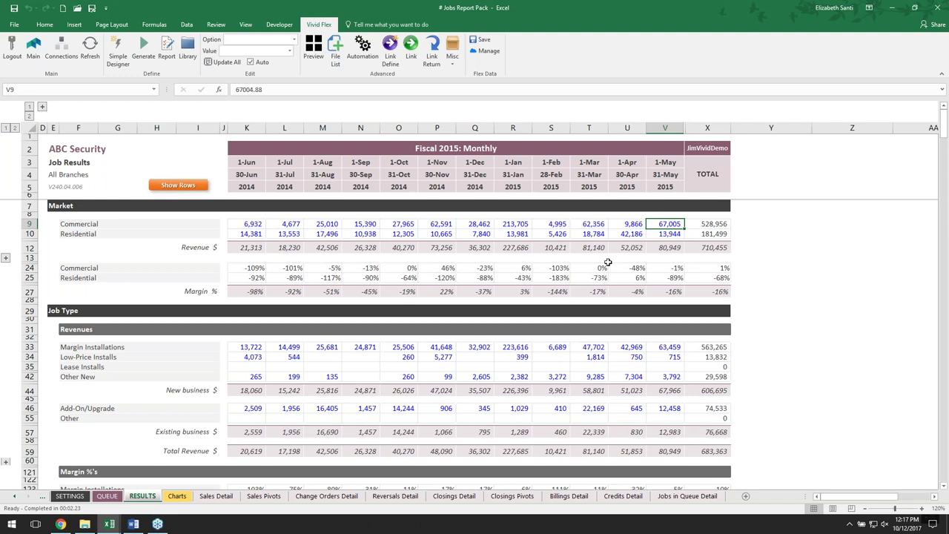
Step: Drill down from the May 2015 Commercial revenue on the RESULTS sheet to the Closings Detail
{"action": "left_click", "coordinate": [635, 224]}
{"action": "left_click", "coordinate": [675, 225]}
{"action": "left_click", "coordinate": [410, 46]}
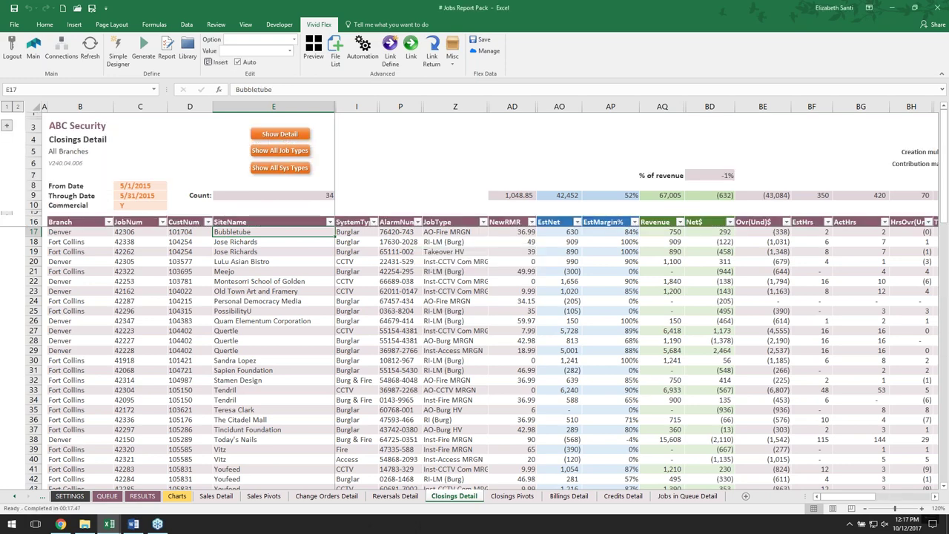
Step: Check the revenue total and the individual job amounts in the Revenue column of the Closings Detail
{"action": "left_click", "coordinate": [671, 196]}
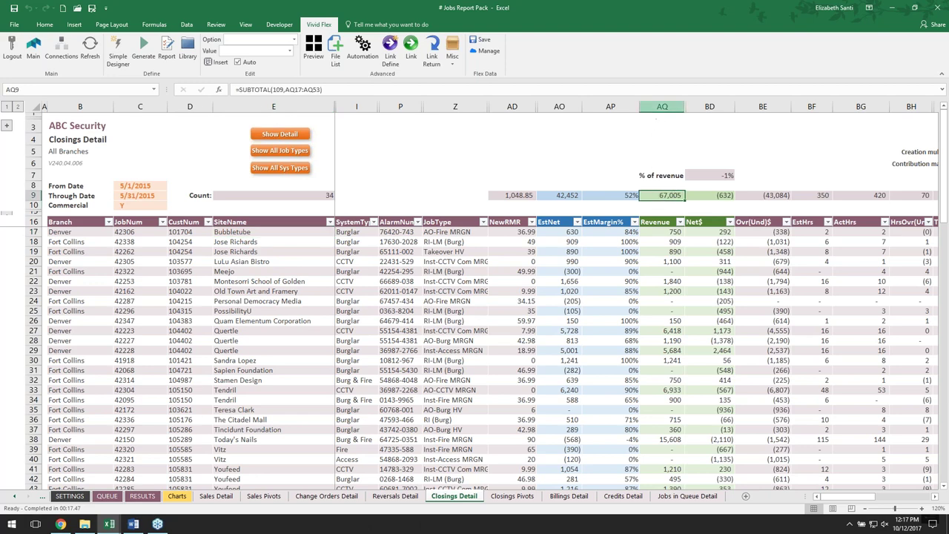
{"action": "left_click", "coordinate": [662, 106]}
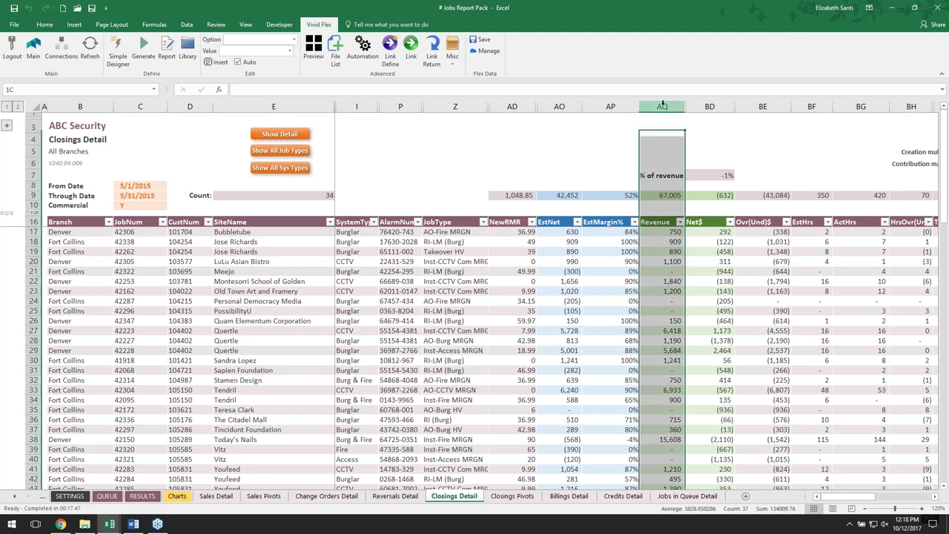
{"action": "left_click", "coordinate": [660, 231]}
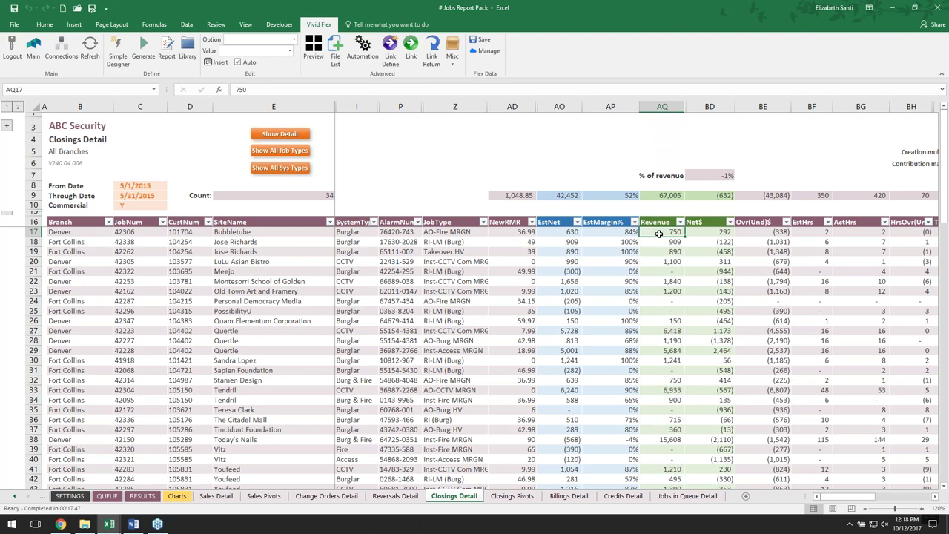
Step: Show all detail columns in the Closings Detail and expand the header rows containing each column's Show/Hide setting
{"action": "left_click", "coordinate": [275, 136]}
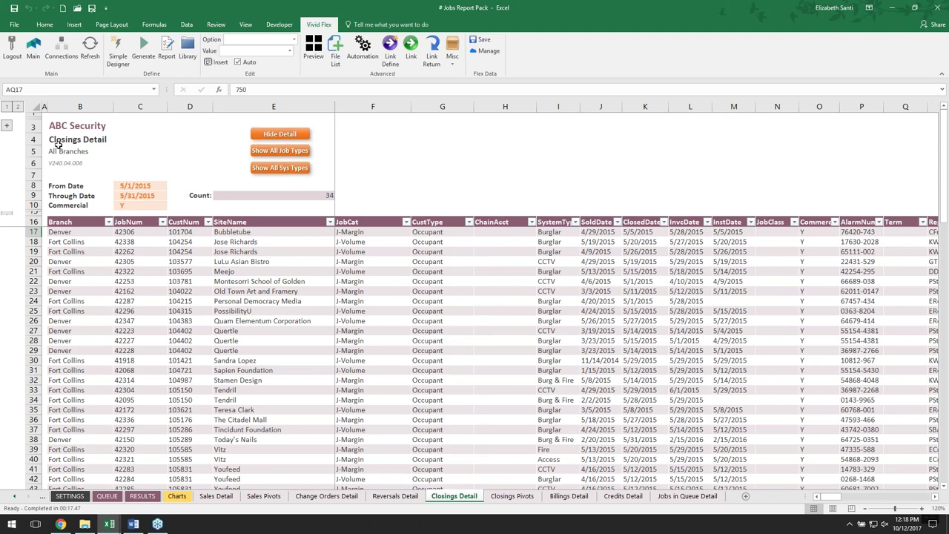
{"action": "left_click", "coordinate": [7, 128]}
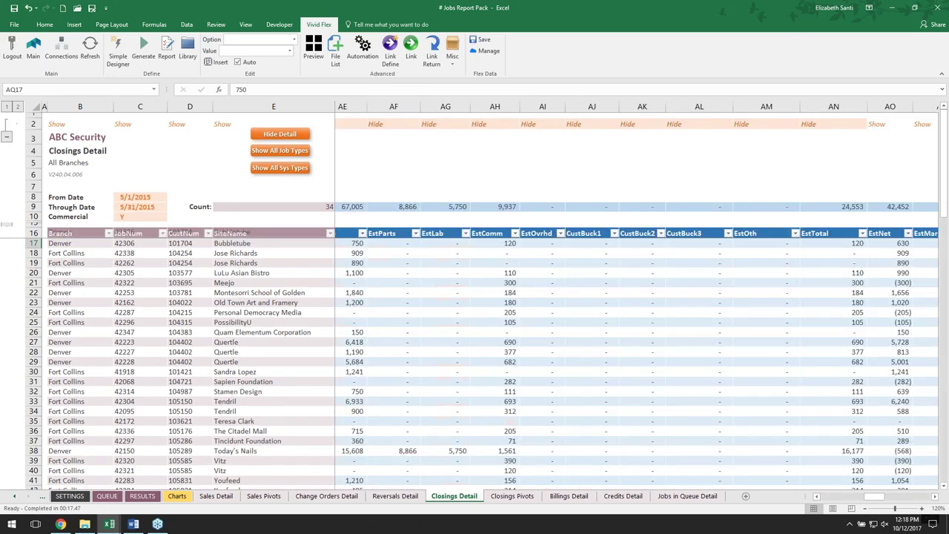
{"action": "left_click", "coordinate": [299, 274]}
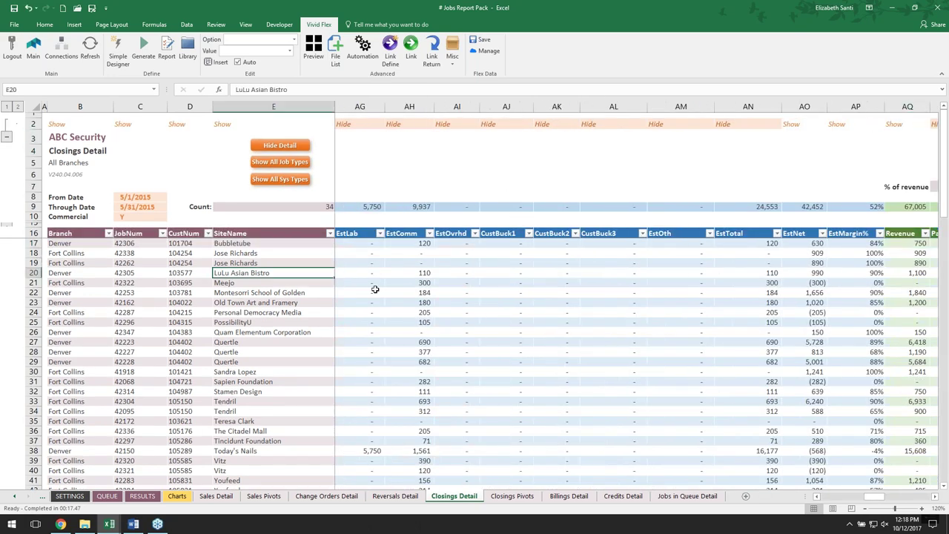
Step: Set the SystemType and AlarmNum columns of the Closings Detail to Hide and hide the detail columns
{"action": "key", "text": "Right"}
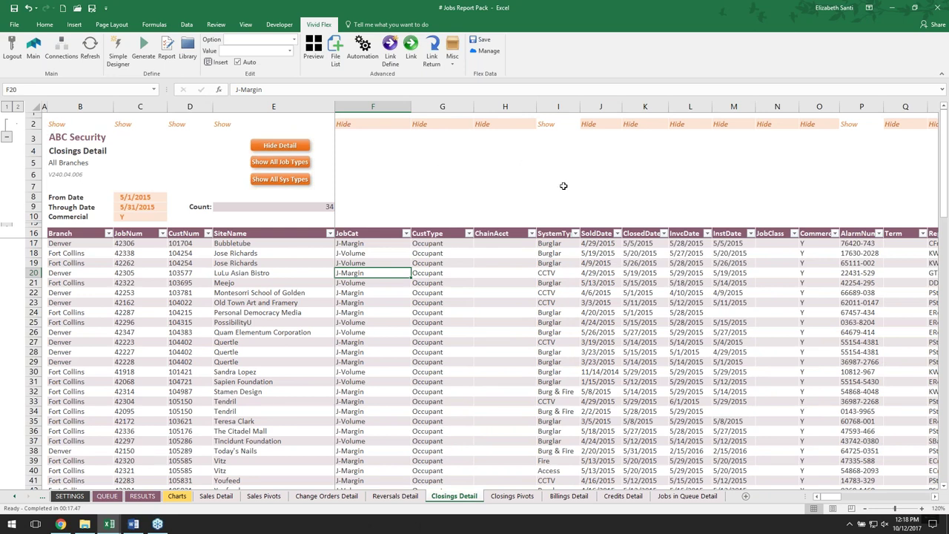
{"action": "left_click", "coordinate": [568, 124]}
{"action": "left_click", "coordinate": [585, 125]}
{"action": "left_click", "coordinate": [564, 142]}
{"action": "left_click", "coordinate": [866, 125]}
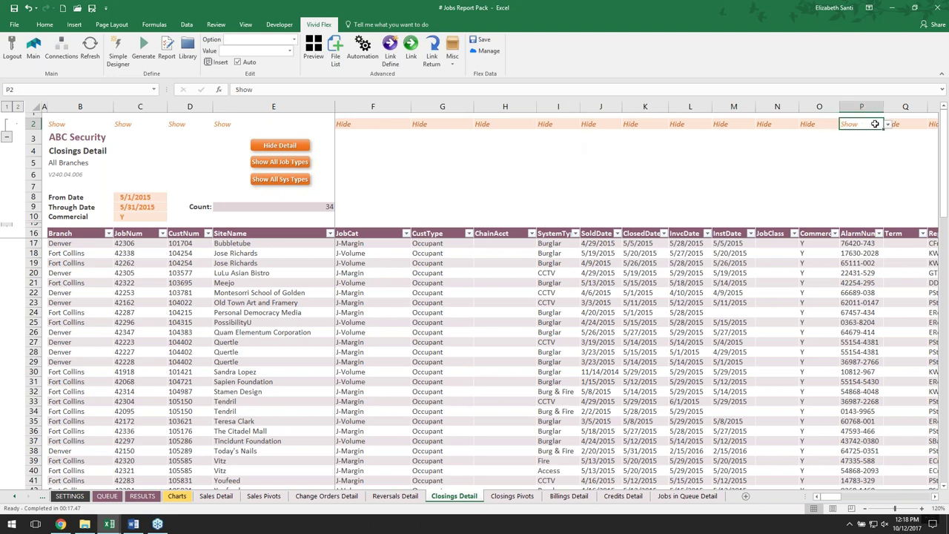
{"action": "left_click", "coordinate": [889, 126]}
{"action": "left_click", "coordinate": [864, 142]}
{"action": "left_click", "coordinate": [281, 146]}
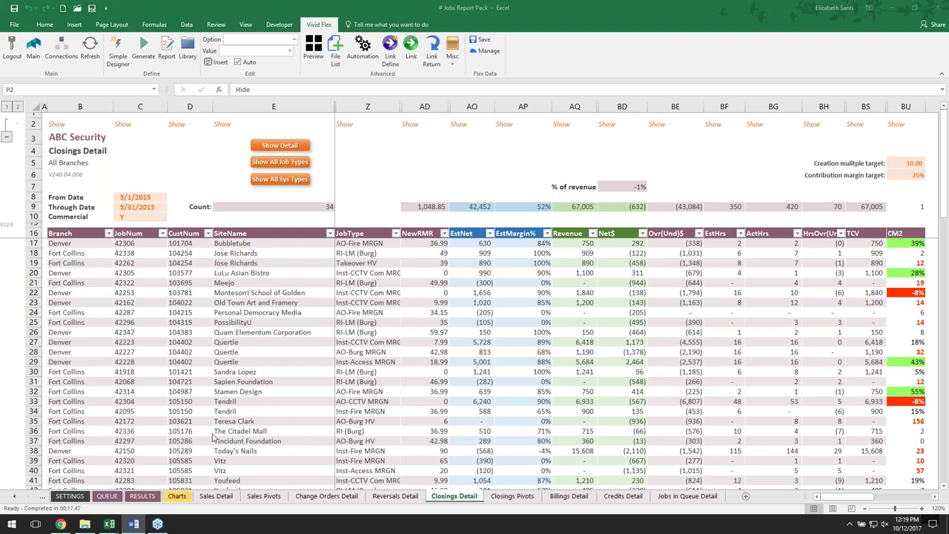
Step: Drill down from the Today's Nails job number in the Closings Detail to its Job Detail report
{"action": "left_click", "coordinate": [247, 451]}
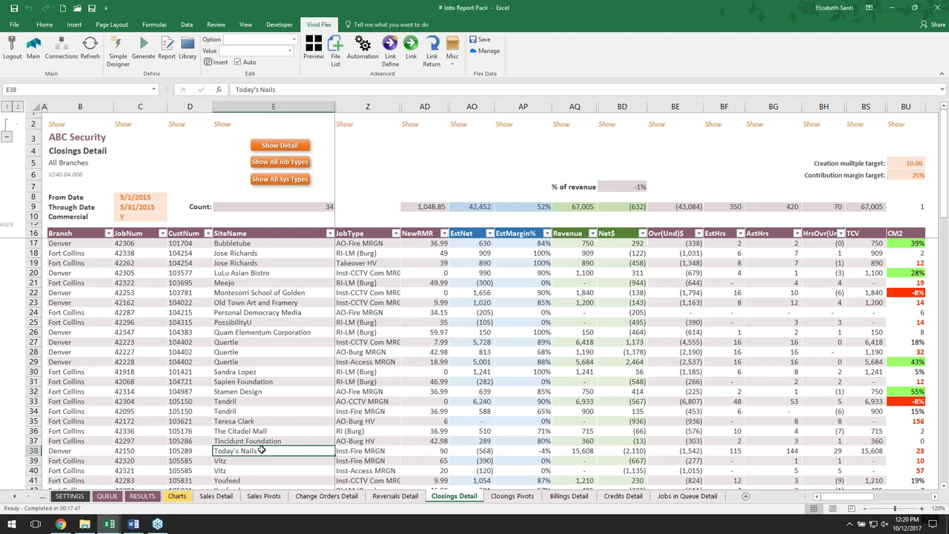
{"action": "left_click", "coordinate": [191, 450]}
{"action": "left_click", "coordinate": [145, 450]}
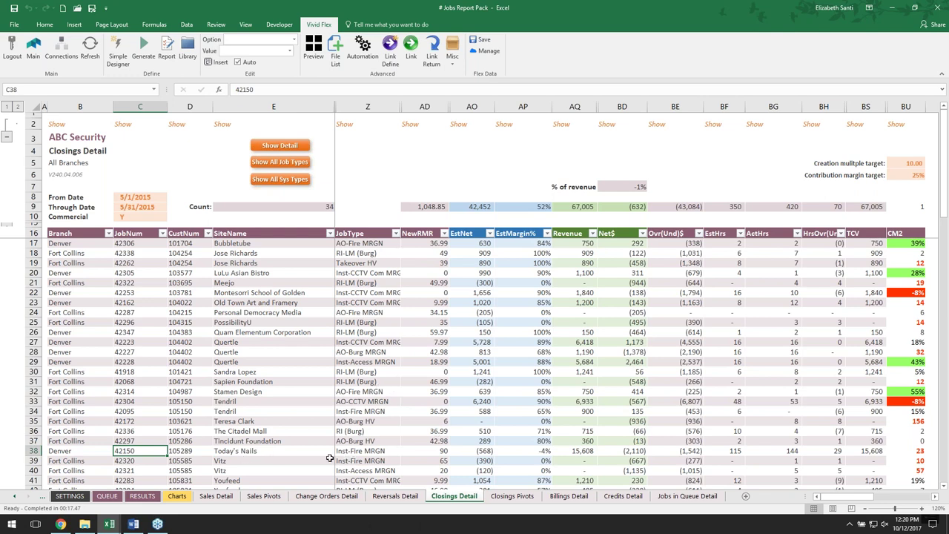
{"action": "left_click", "coordinate": [34, 451]}
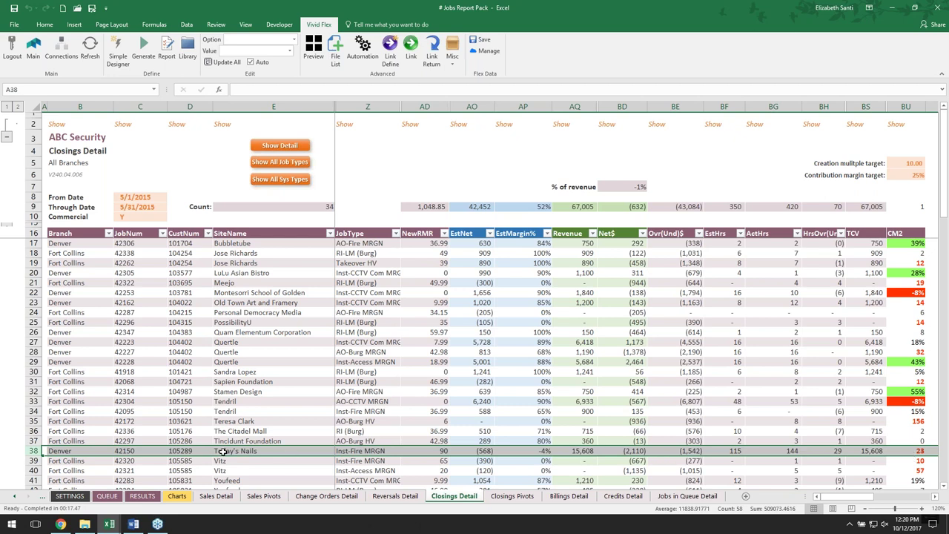
{"action": "left_click", "coordinate": [131, 451]}
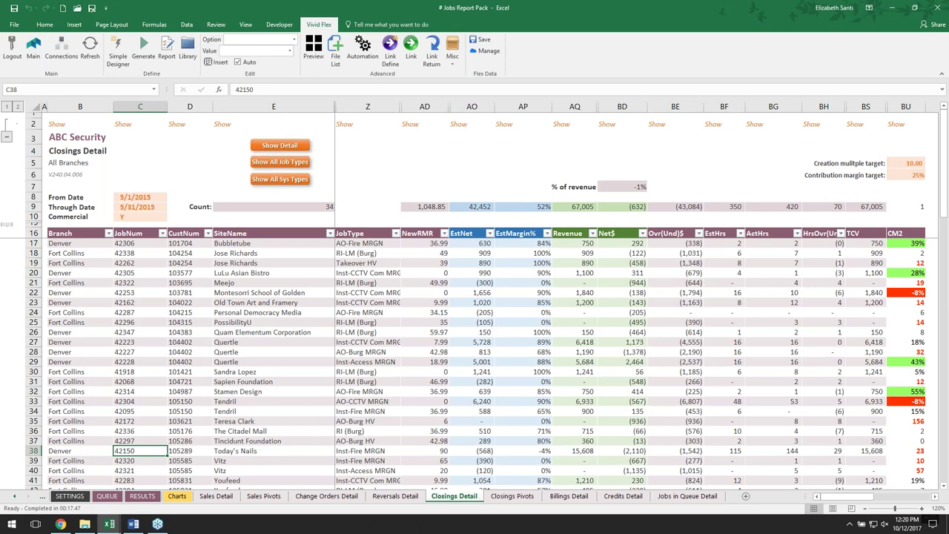
{"action": "left_click", "coordinate": [410, 55]}
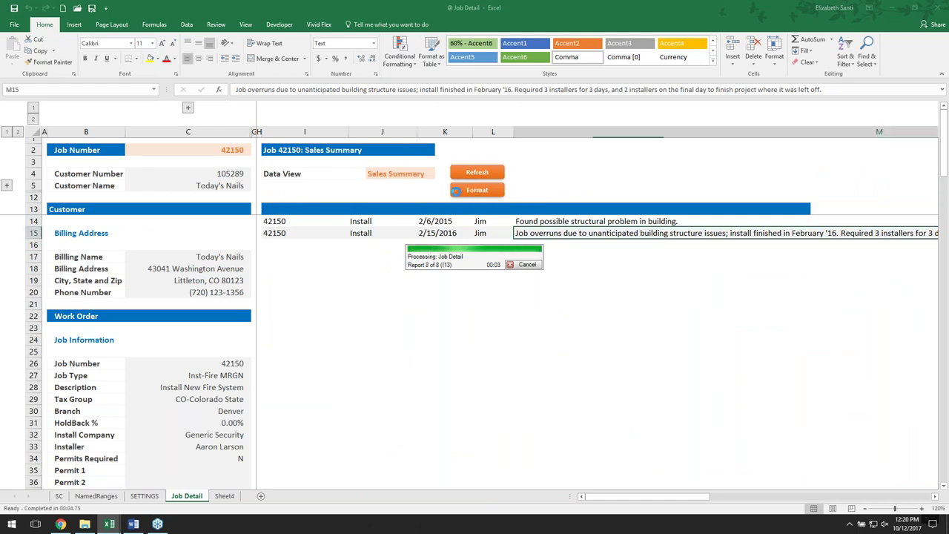
{"action": "left_click", "coordinate": [460, 194]}
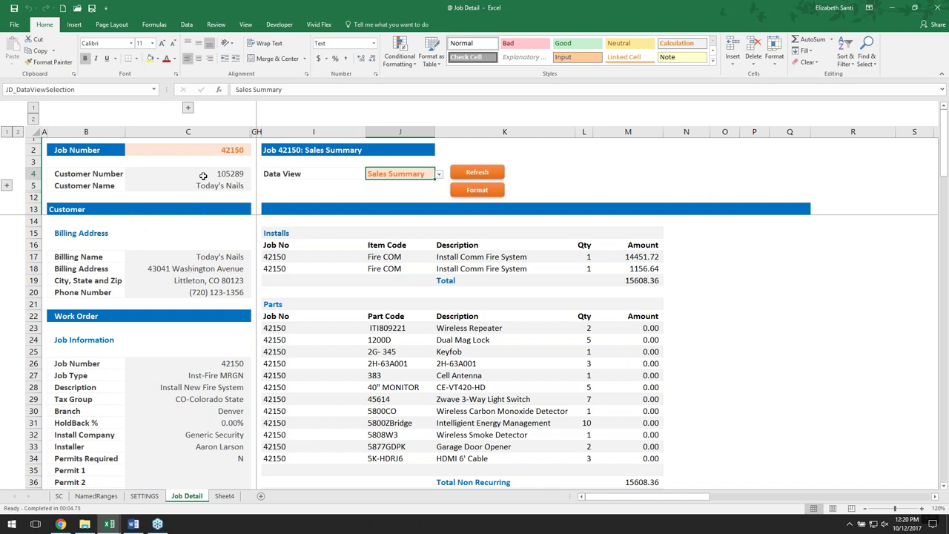
Step: Expand the grouped columns beside the customer and work order information in Job Detail, and collapse them again
{"action": "left_click", "coordinate": [189, 109]}
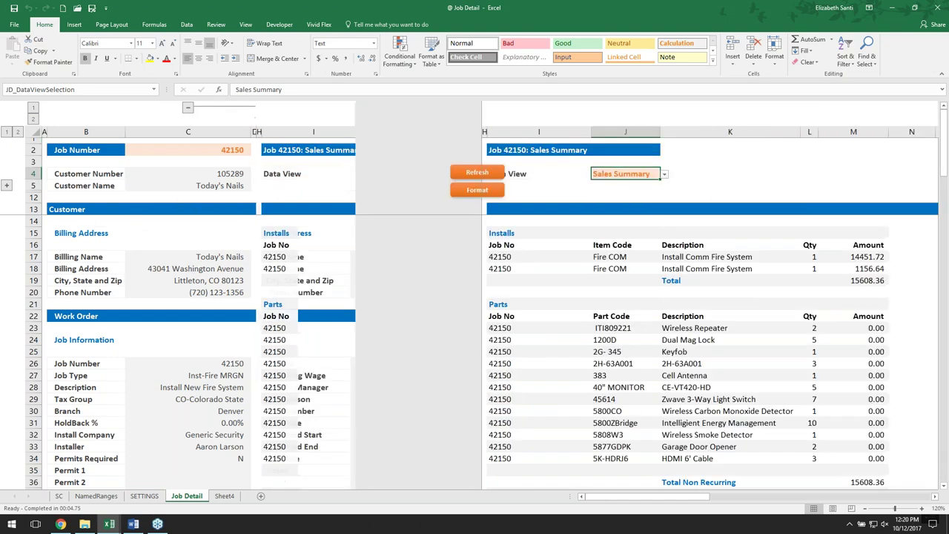
{"action": "left_click", "coordinate": [188, 108]}
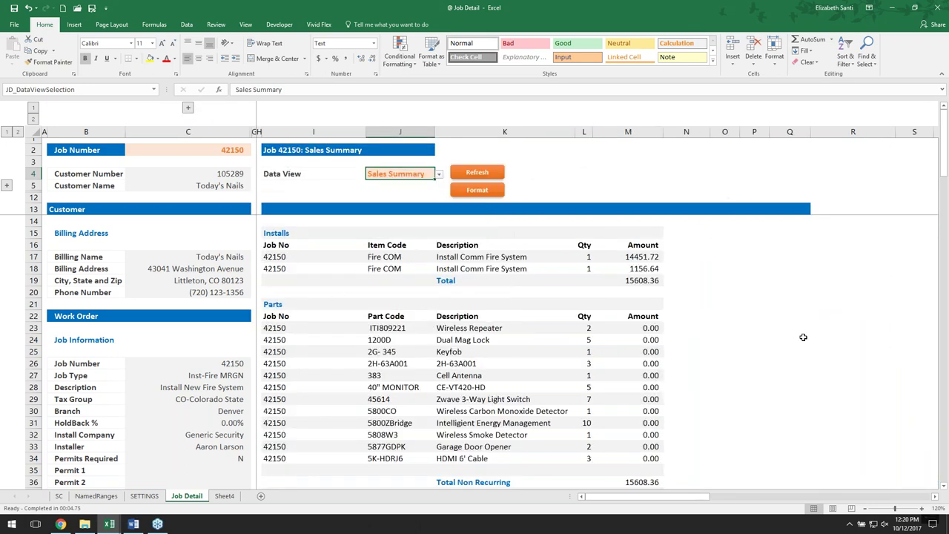
{"action": "key", "text": "alt+Tab"}
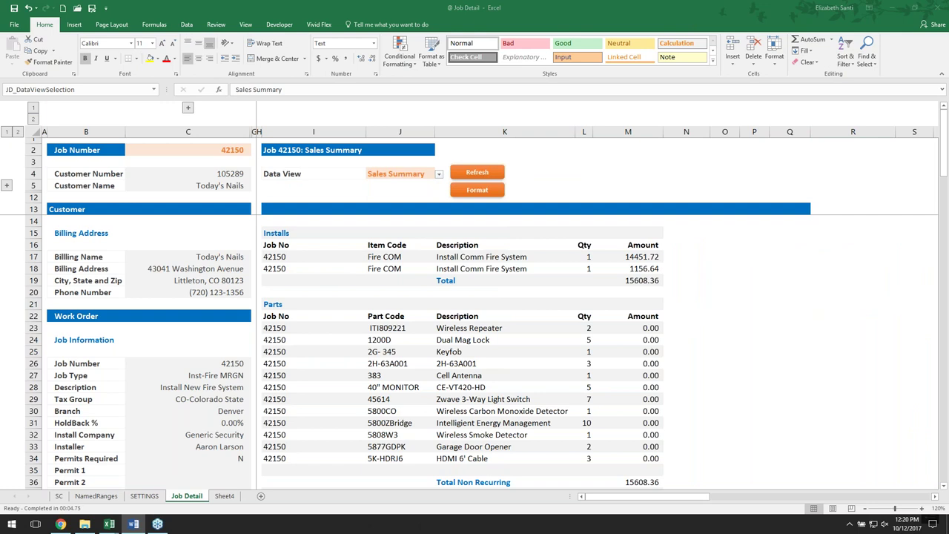
Step: Switch the Job Detail data view to Timesheets, refresh it and check the entries in the Installer column
{"action": "left_click", "coordinate": [438, 176]}
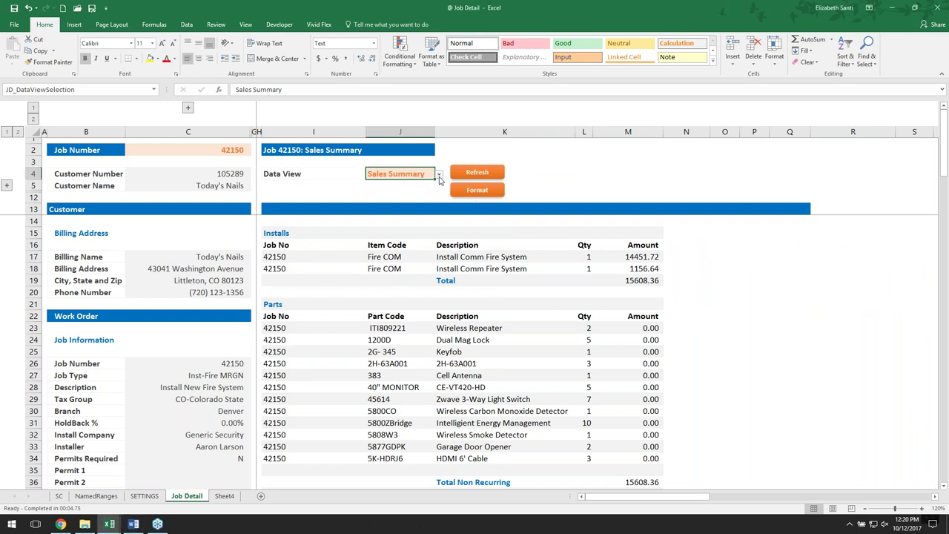
{"action": "left_click", "coordinate": [439, 177]}
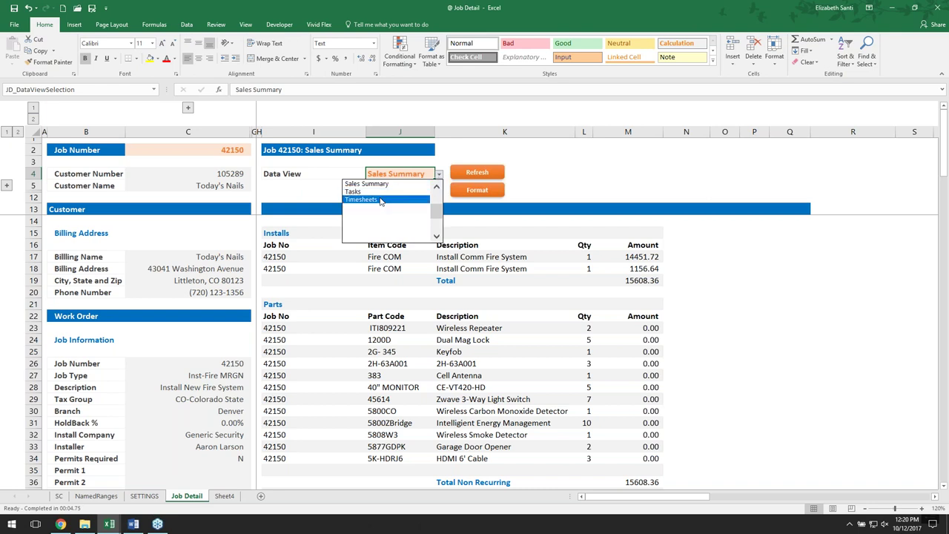
{"action": "left_click", "coordinate": [362, 199]}
{"action": "left_click", "coordinate": [487, 175]}
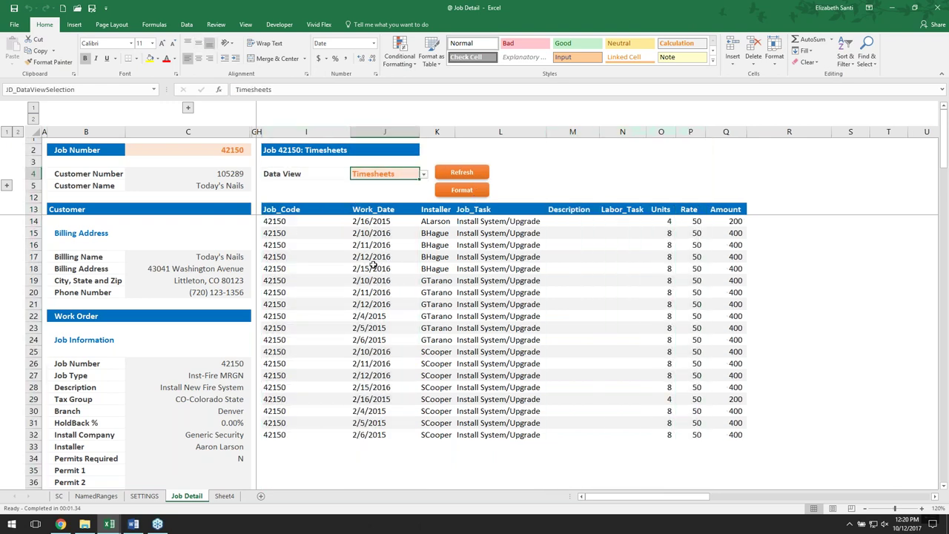
{"action": "left_click", "coordinate": [443, 221]}
{"action": "left_click", "coordinate": [442, 257]}
{"action": "left_click", "coordinate": [438, 305]}
{"action": "left_click", "coordinate": [435, 386]}
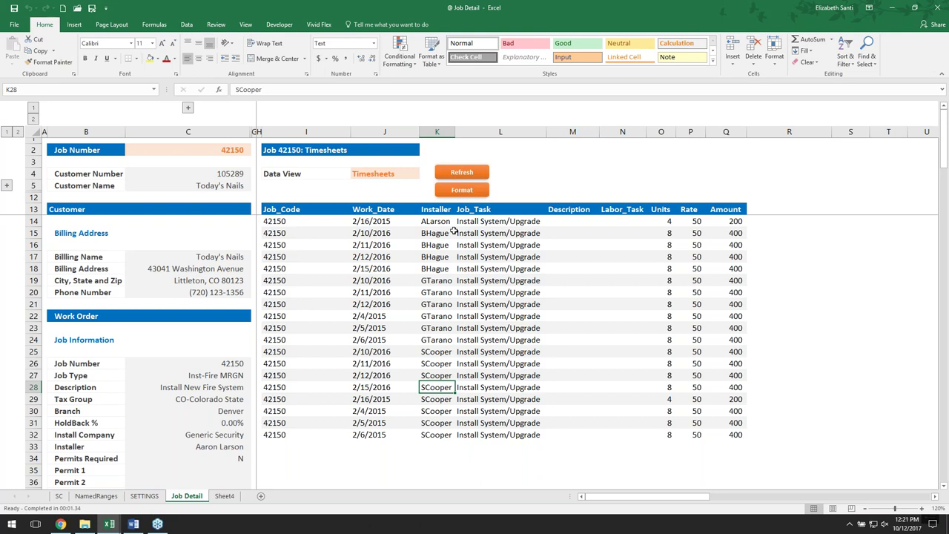
Step: Switch the Job Detail data view to Notes, refresh it and read the full install note entered on 2/15/2016
{"action": "left_click", "coordinate": [387, 172]}
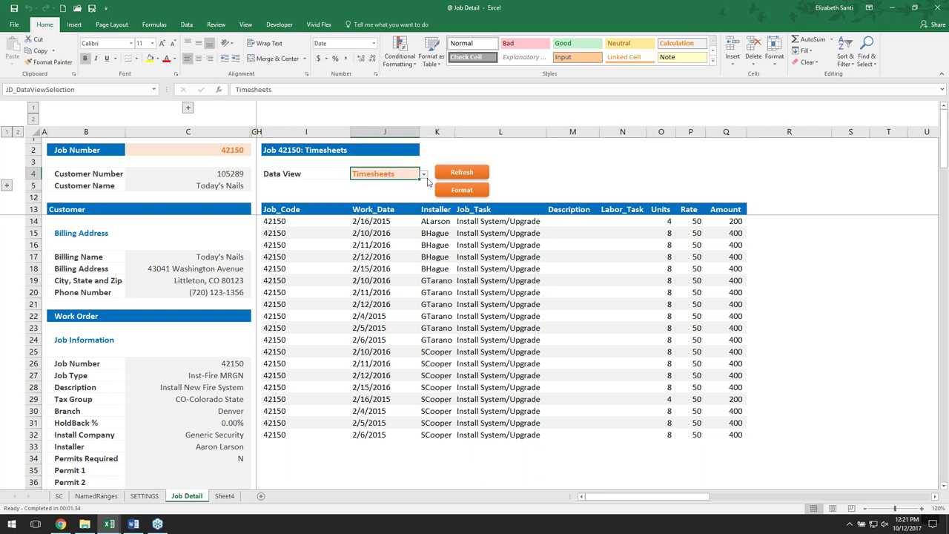
{"action": "left_click", "coordinate": [423, 175]}
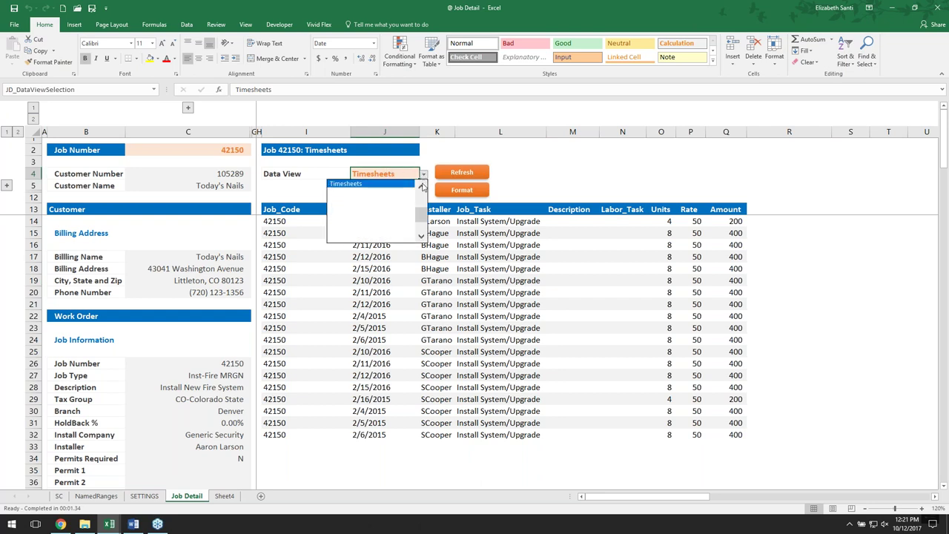
{"action": "scroll", "coordinate": [423, 187], "scroll_direction": "up", "scroll_amount": 3}
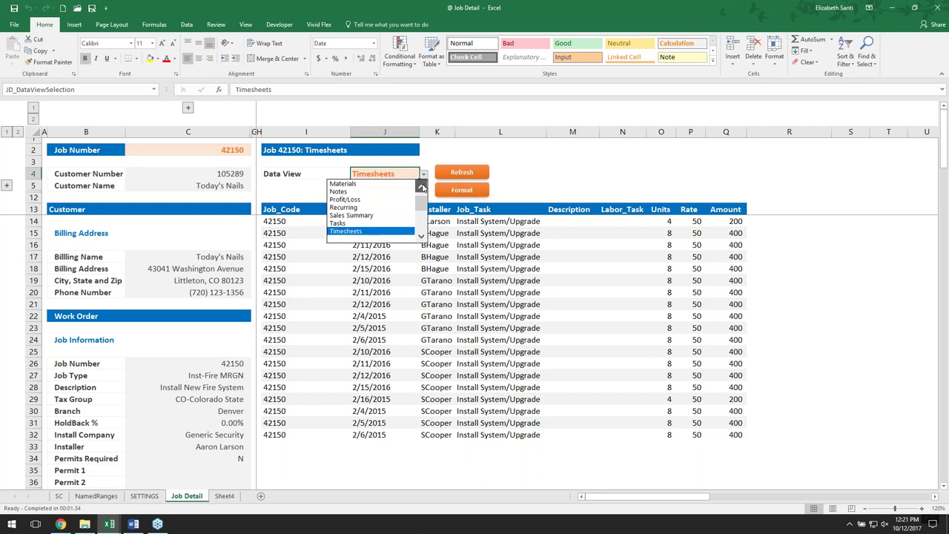
{"action": "left_click", "coordinate": [364, 192]}
{"action": "left_click", "coordinate": [468, 175]}
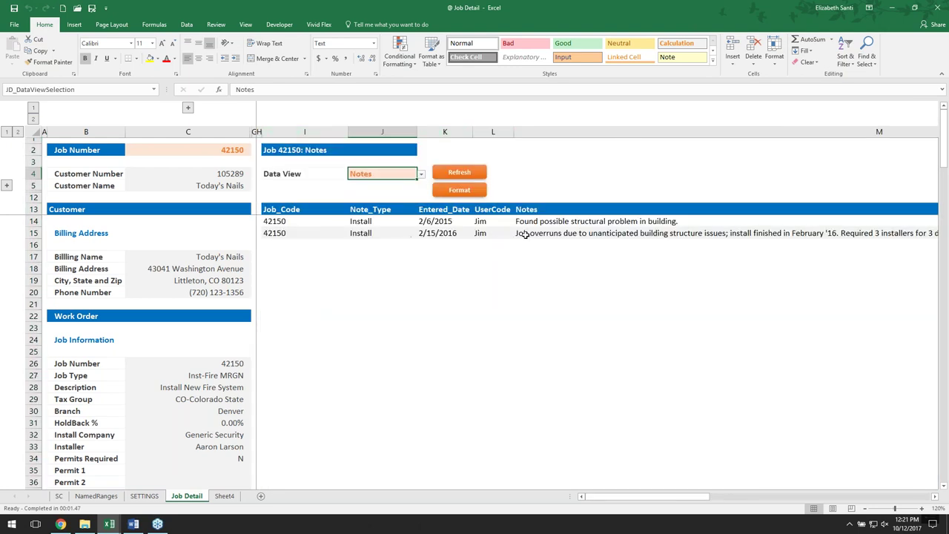
{"action": "left_click", "coordinate": [524, 236]}
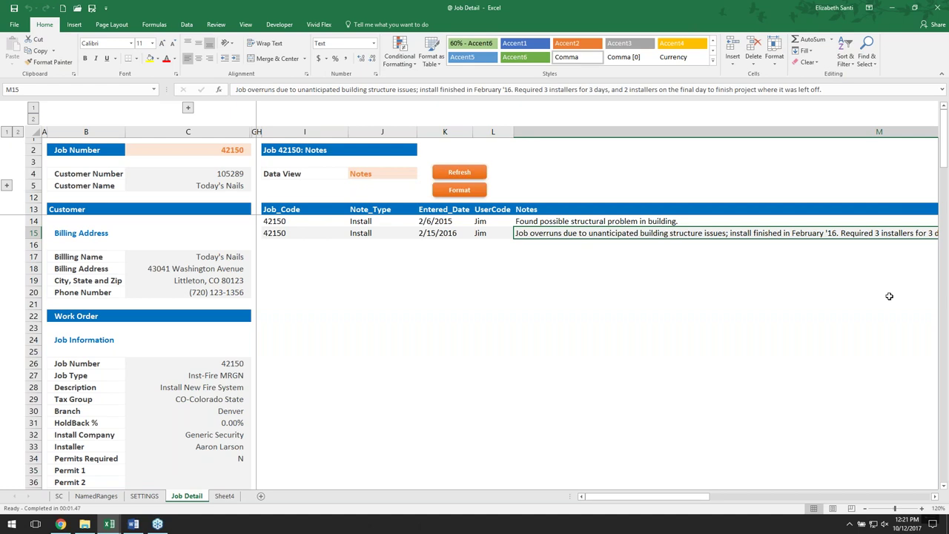
Step: Return to the Jobs Report Pack and expand the Job Type pivot table on the Closings Pivots sheet
{"action": "left_click", "coordinate": [132, 523]}
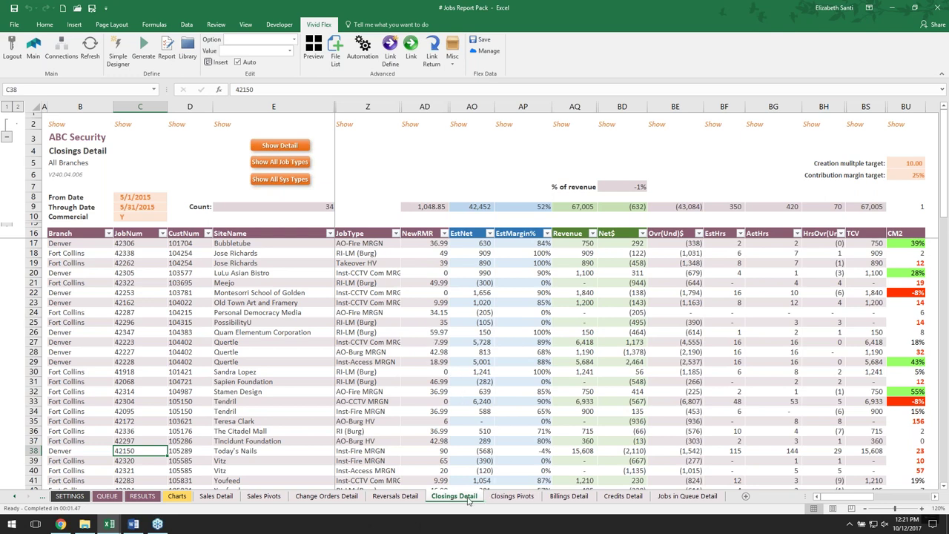
{"action": "left_click", "coordinate": [512, 497]}
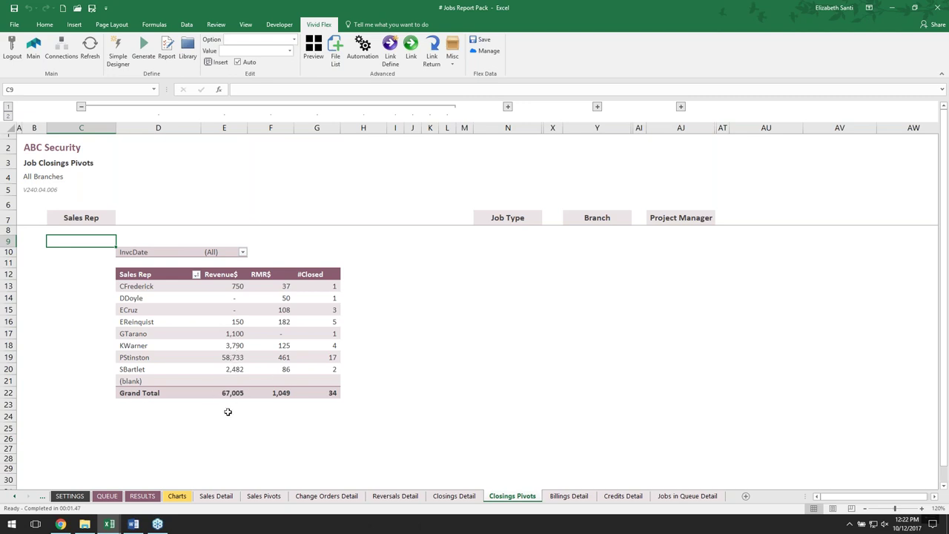
{"action": "left_click", "coordinate": [508, 107]}
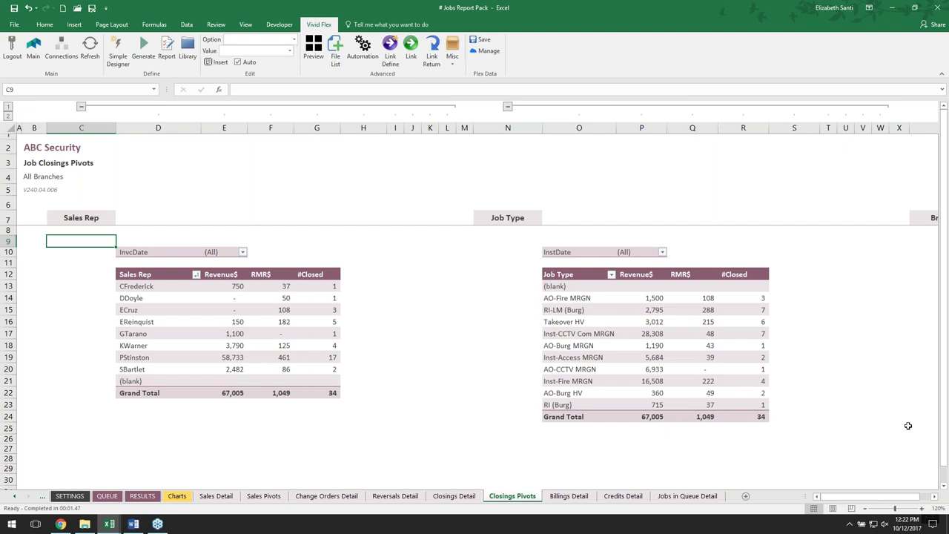
Step: Switch to the Vivid Reports web presentation in the browser and go to its Features section
{"action": "key", "text": "alt+Tab"}
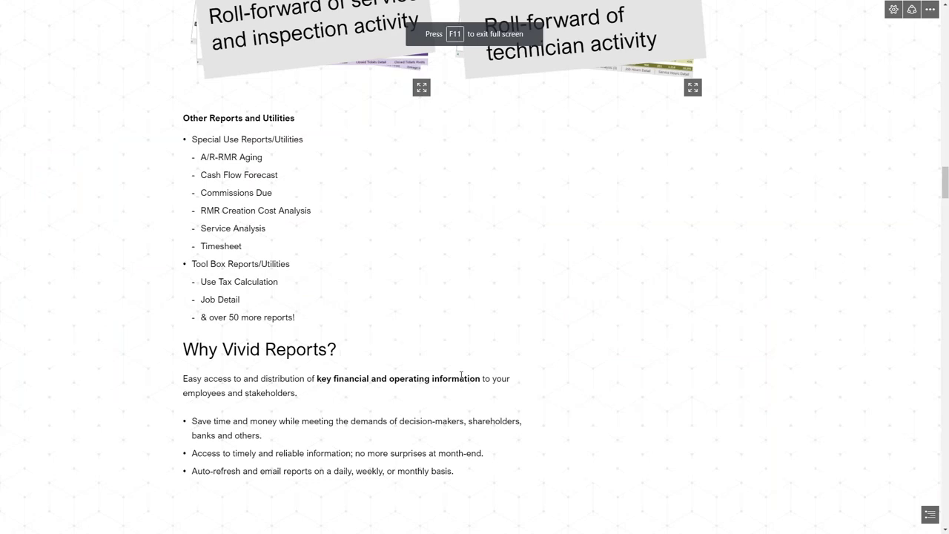
{"action": "scroll", "coordinate": [460, 376], "scroll_direction": "down", "scroll_amount": 4}
{"action": "scroll", "coordinate": [475, 297], "scroll_direction": "down", "scroll_amount": 8}
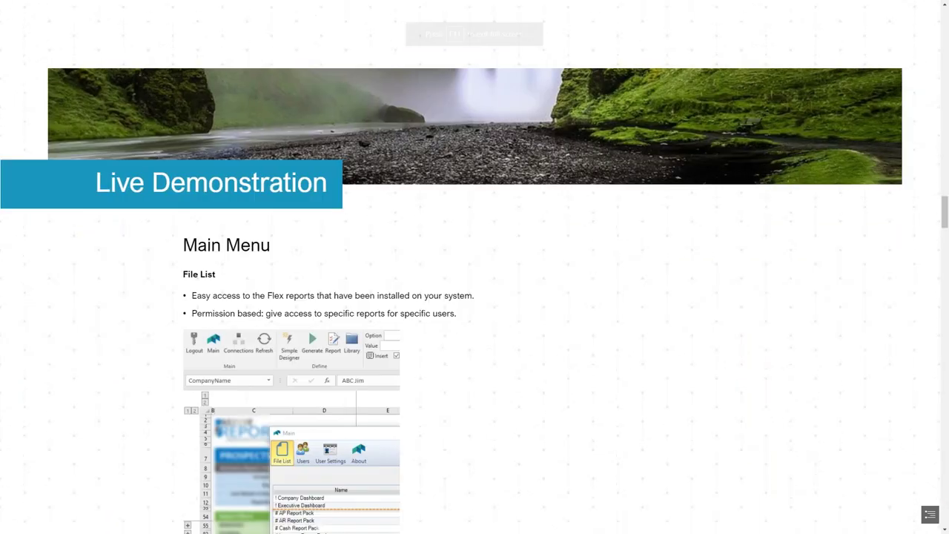
{"action": "scroll", "coordinate": [474, 297], "scroll_direction": "down", "scroll_amount": 13}
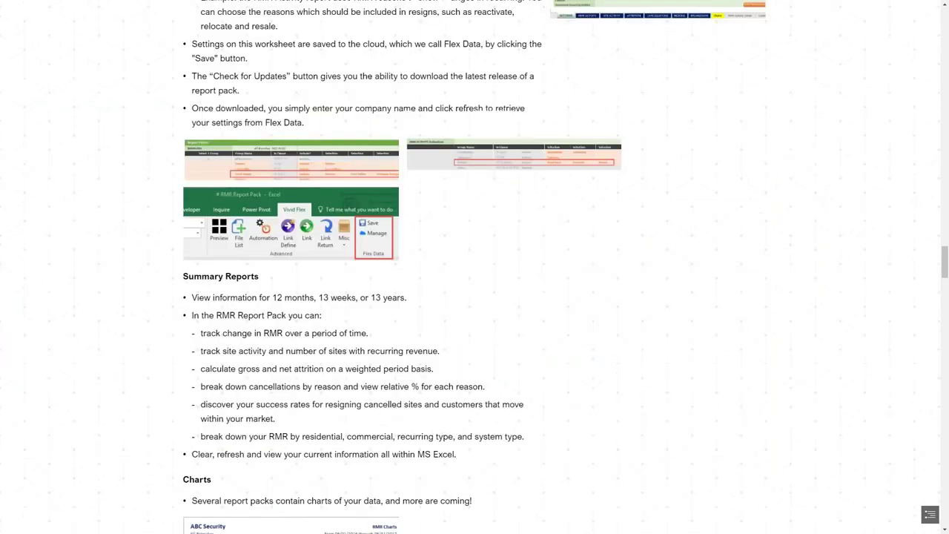
{"action": "scroll", "coordinate": [474, 296], "scroll_direction": "down", "scroll_amount": 8}
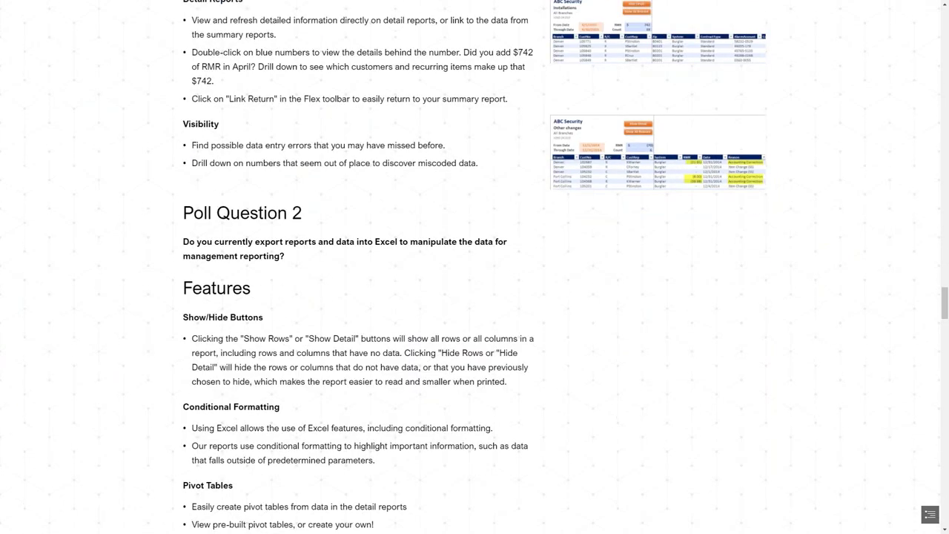